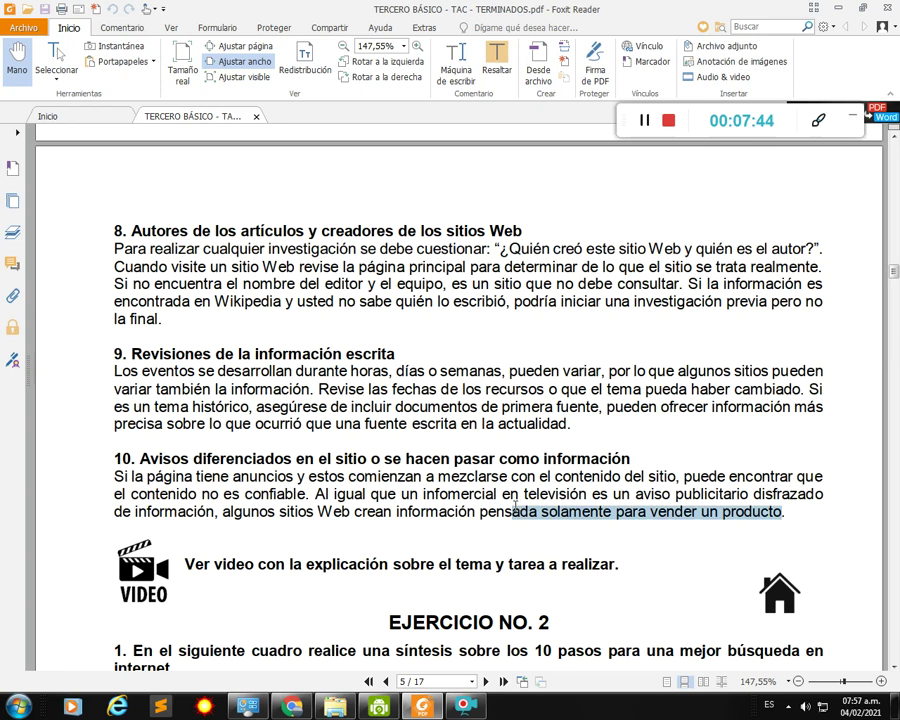
Step: Review the ten steps for better internet searching, going back up to the heading of the advanced search options topic
left_click(425, 525)
scroll(425, 510, "up", 1)
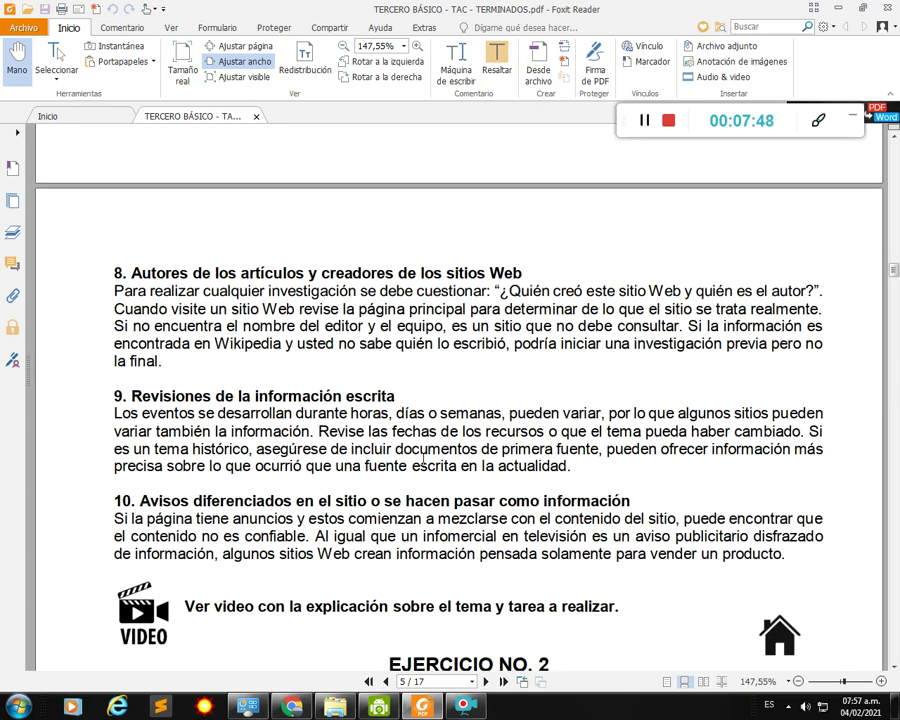
scroll(423, 460, "up", 1)
scroll(423, 458, "up", 10)
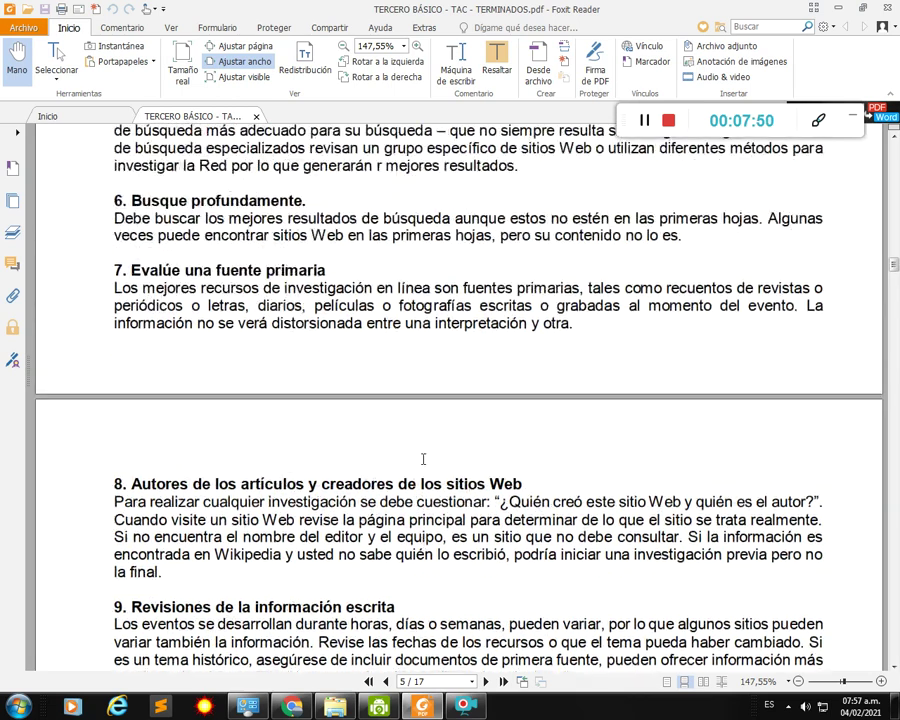
scroll(423, 458, "up", 8)
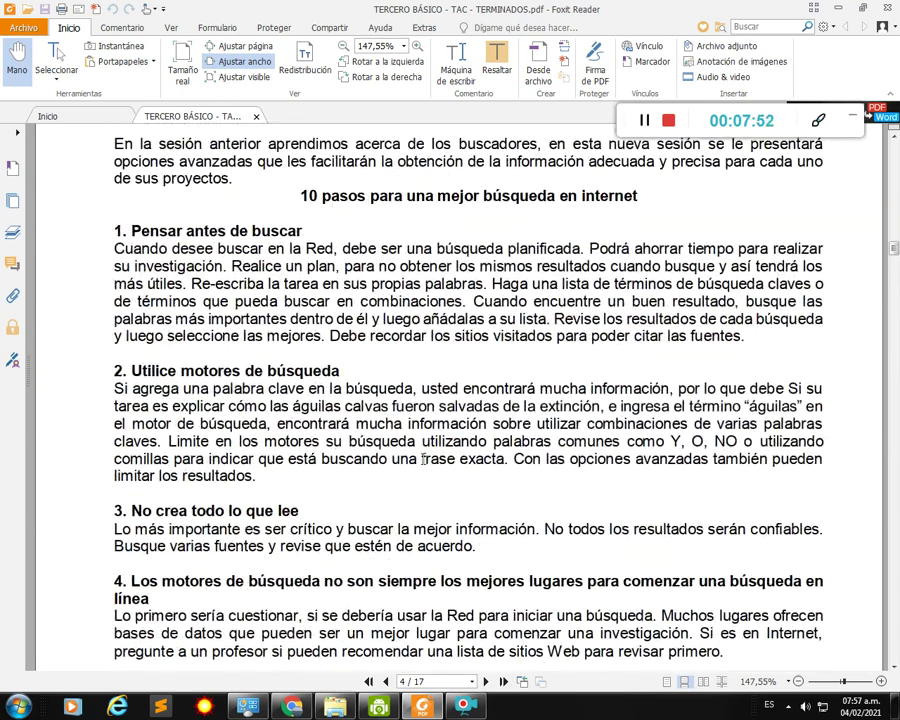
scroll(423, 458, "up", 2)
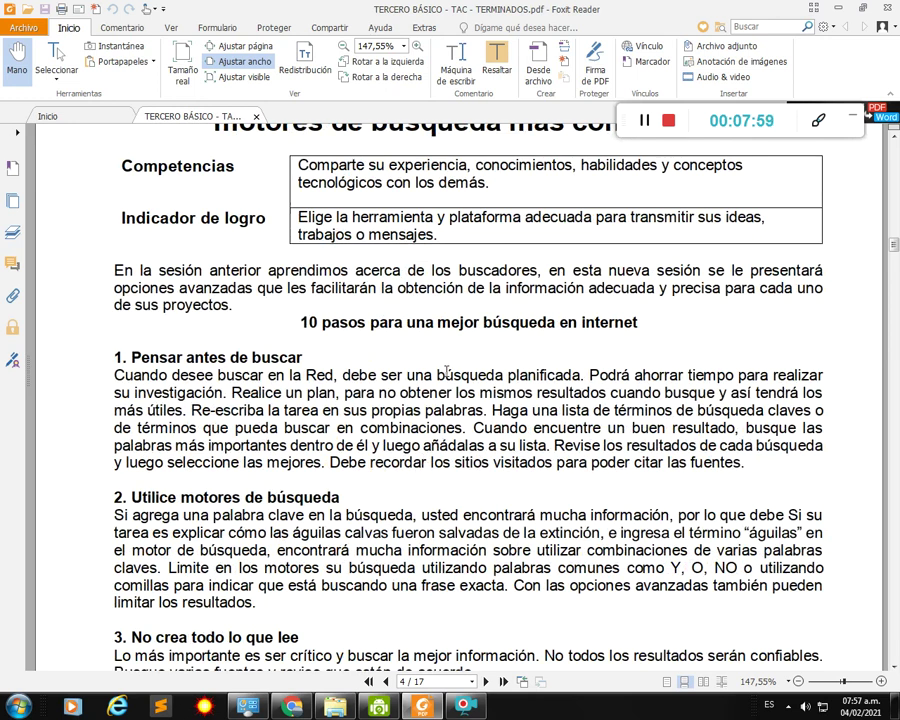
scroll(443, 373, "up", 2)
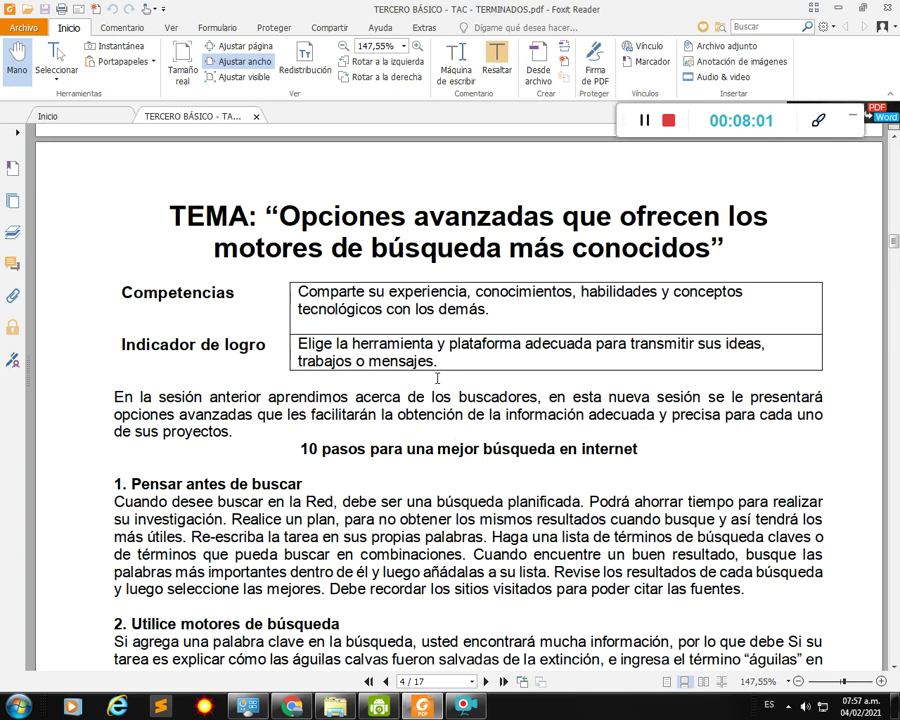
scroll(437, 378, "down", 1)
key("alt+Tab")
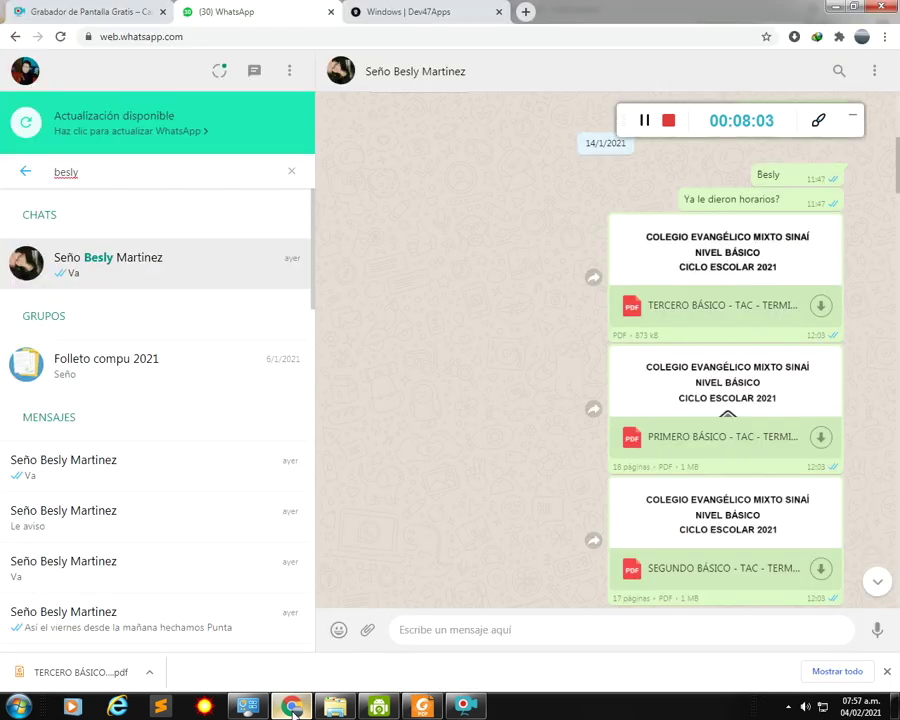
left_click(402, 10)
left_click(483, 34)
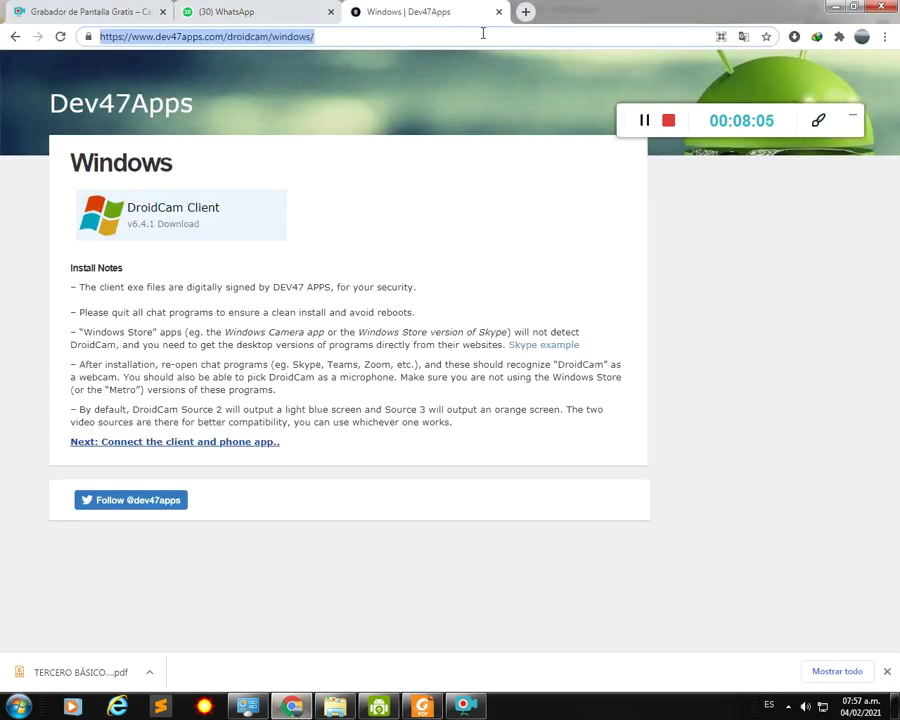
type("w")
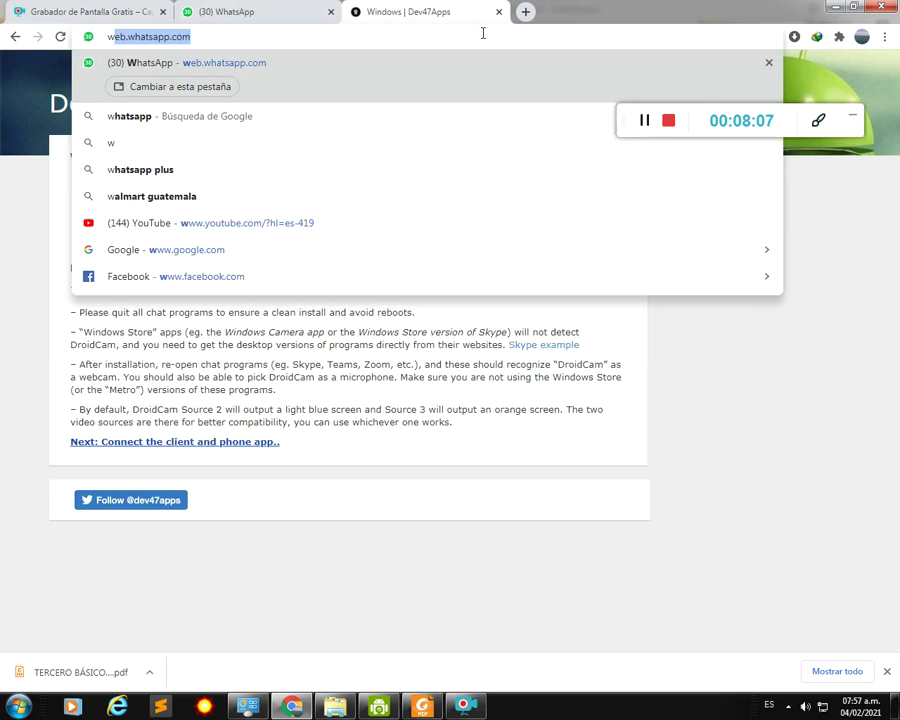
type("w")
type("w.goo")
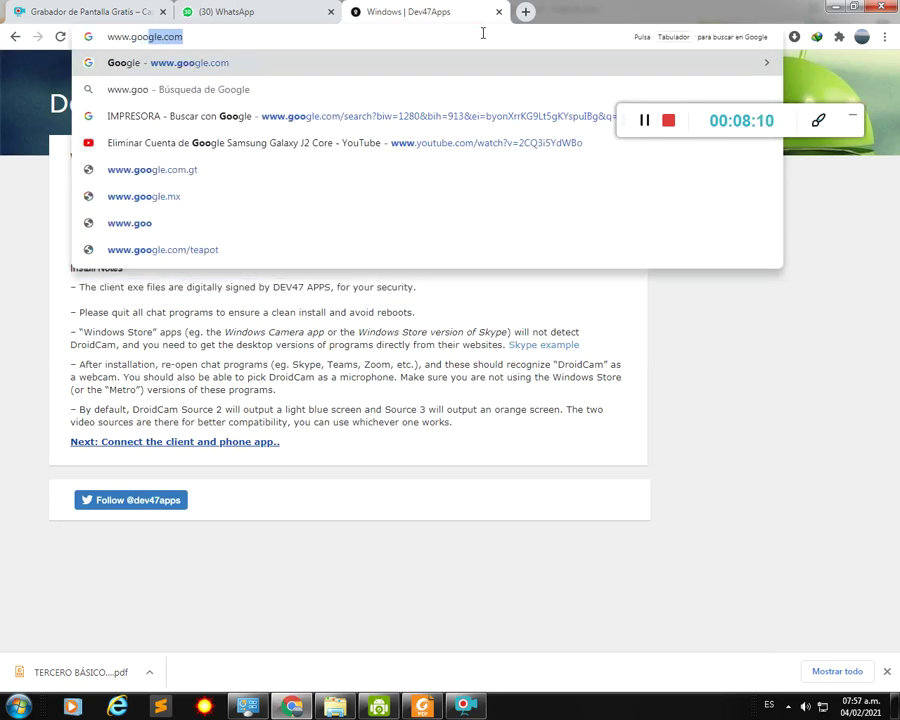
key("Right")
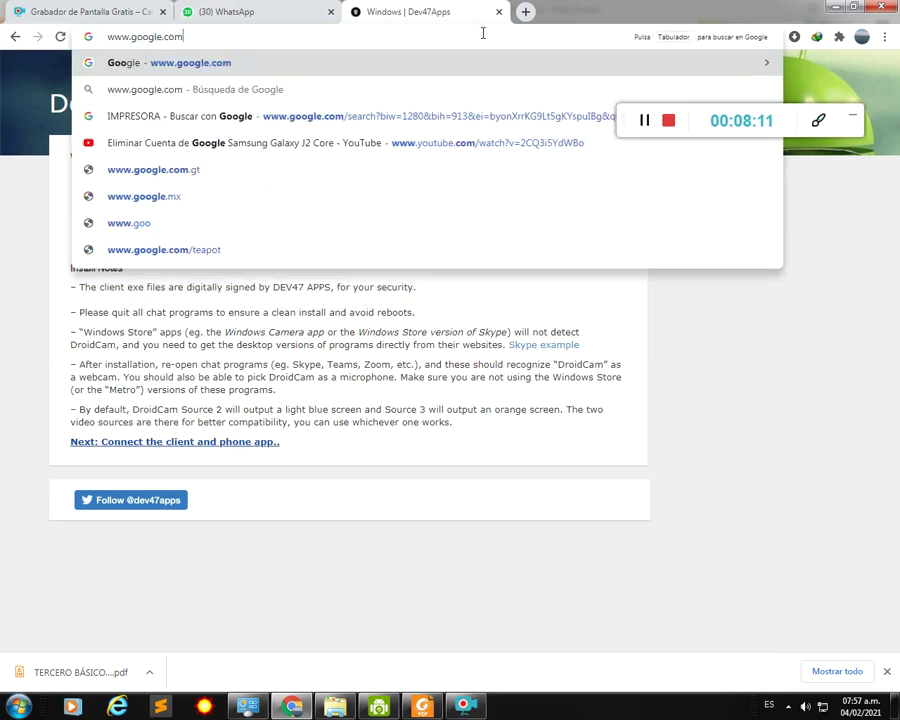
key("Return")
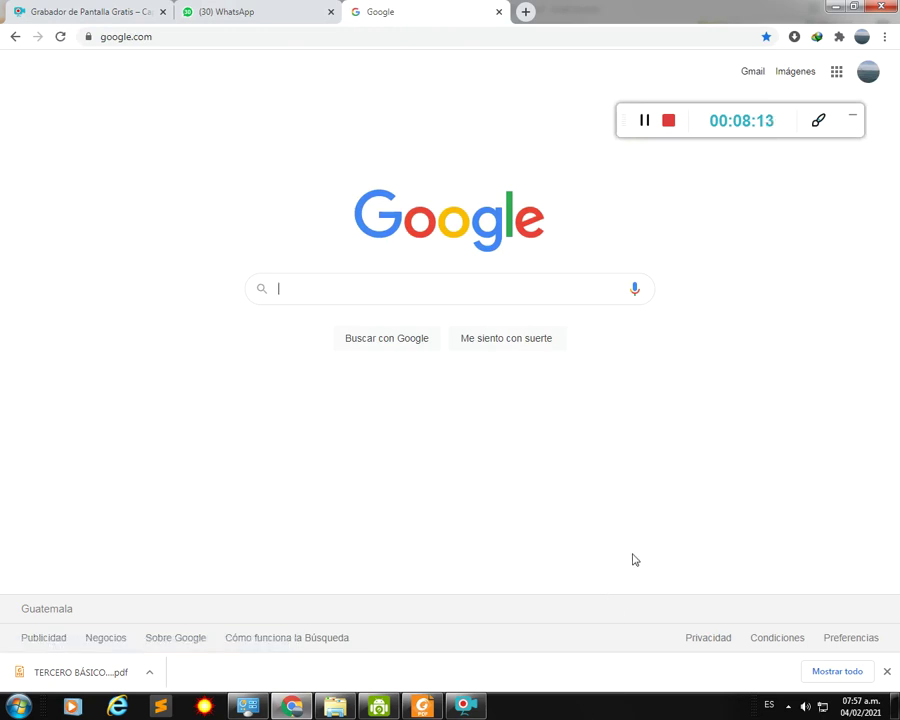
Step: Dismiss the downloads bar and open Google's advanced search page (Búsqueda avanzada)
left_click_drag(838, 135, 492, 125)
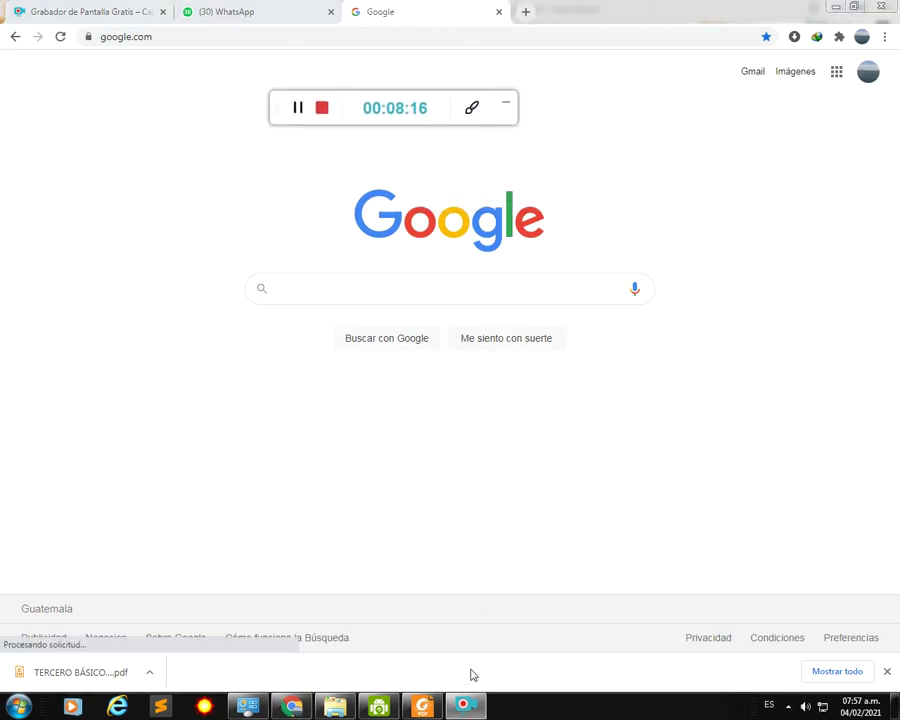
left_click(886, 672)
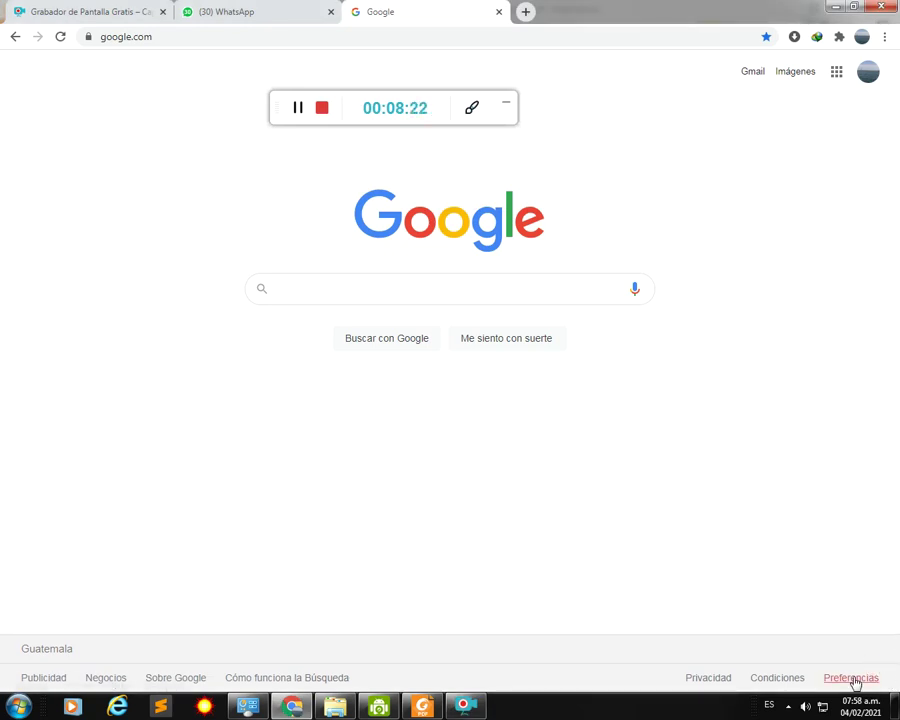
left_click(855, 679)
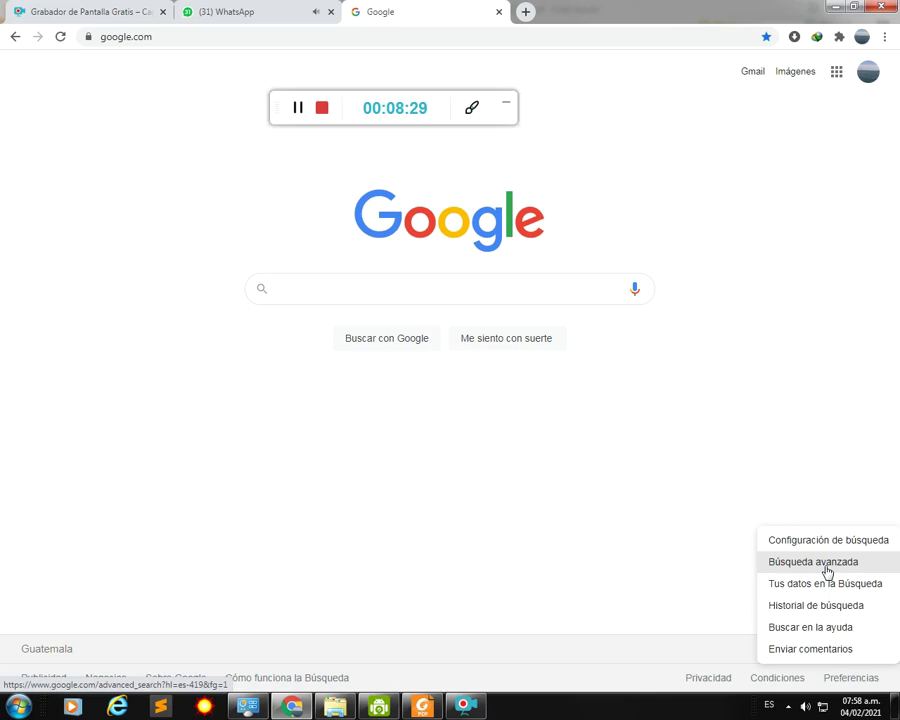
left_click(827, 572)
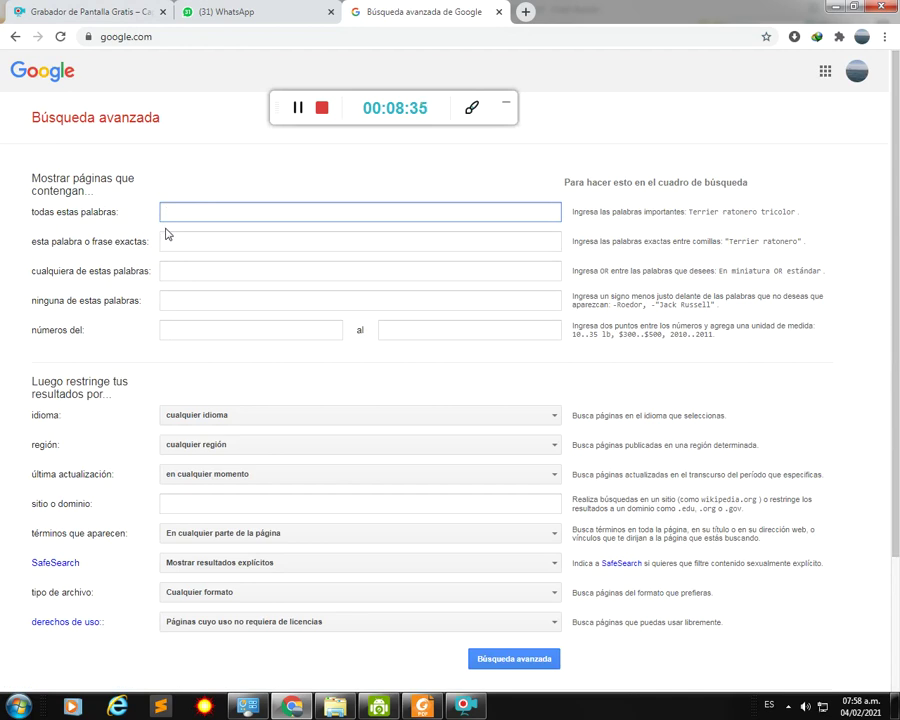
Step: Enter "educación colegio" as the words that must all appear, correcting the spelling of "educación"
left_click(221, 212)
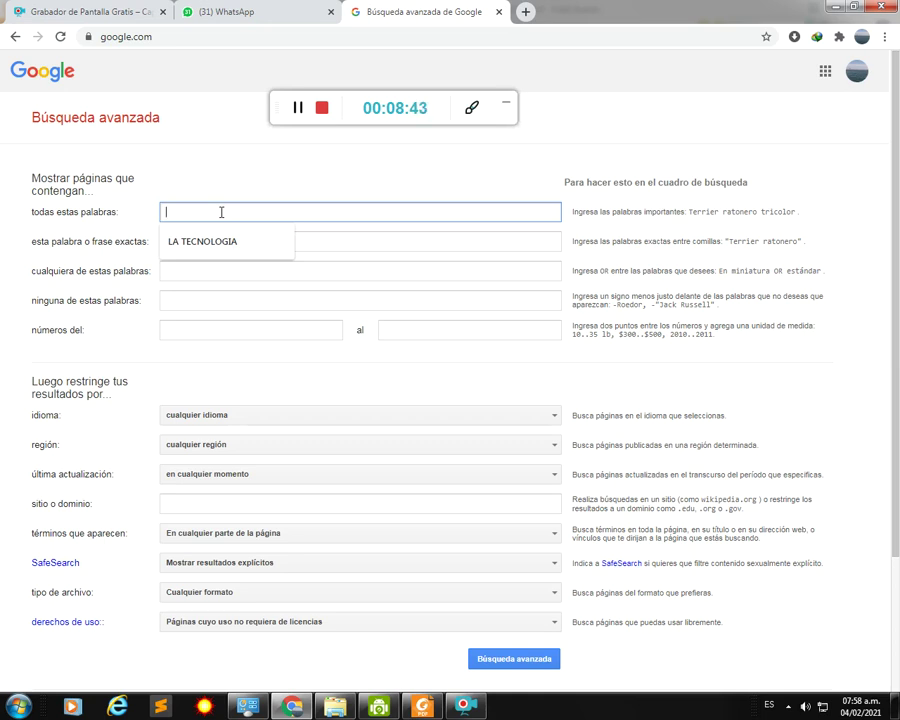
type("educa")
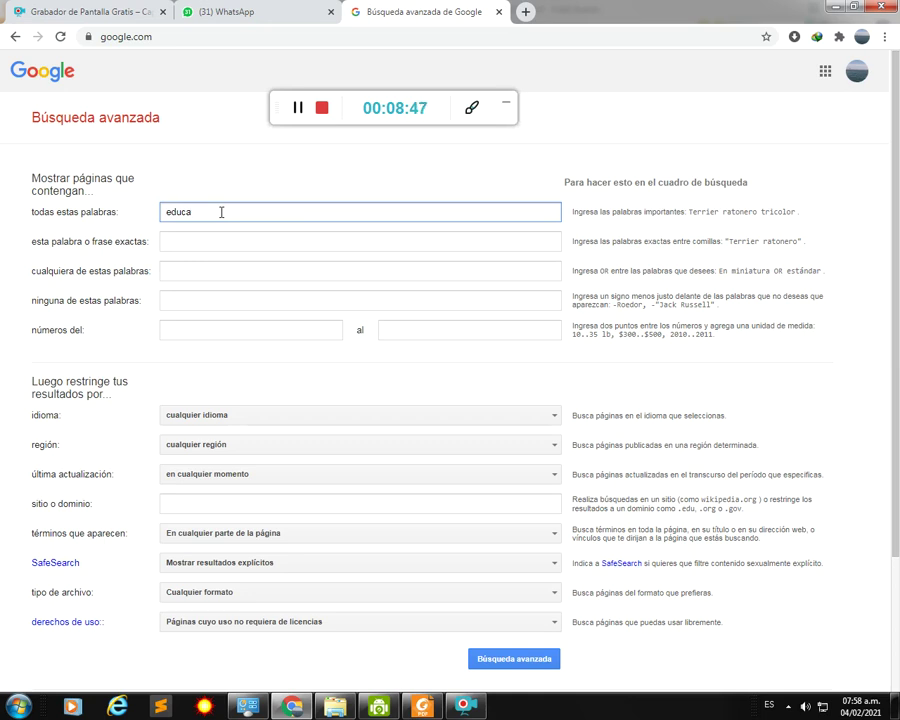
type("vcion")
right_click(219, 213)
left_click(222, 217)
left_click(229, 213)
type("colegio")
Step: Enter "educación colegio" in quotation marks as the exact word or phrase to find
left_click(192, 244)
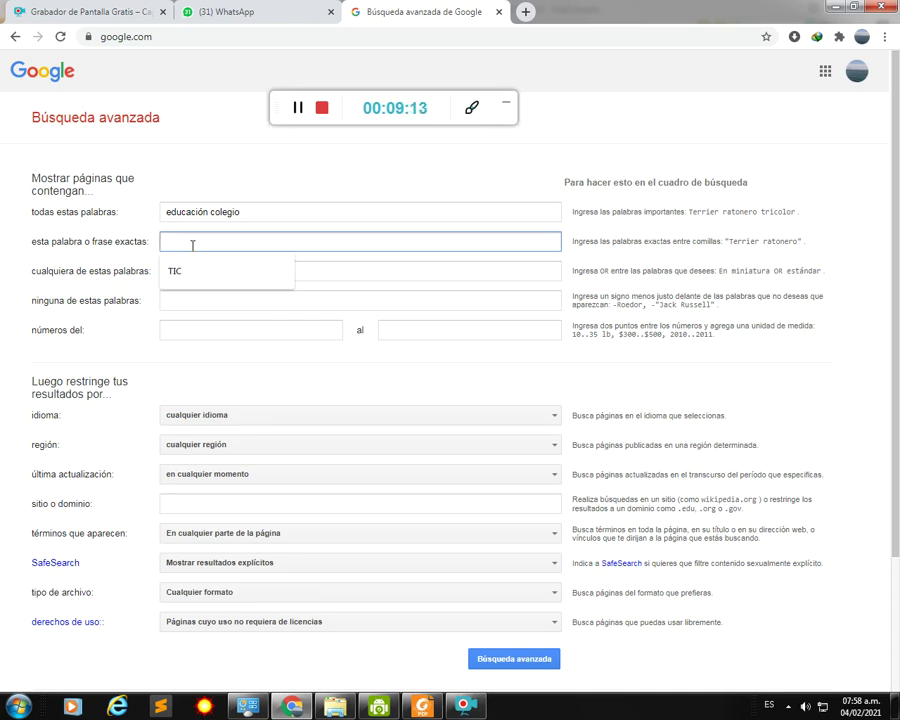
type("\"e")
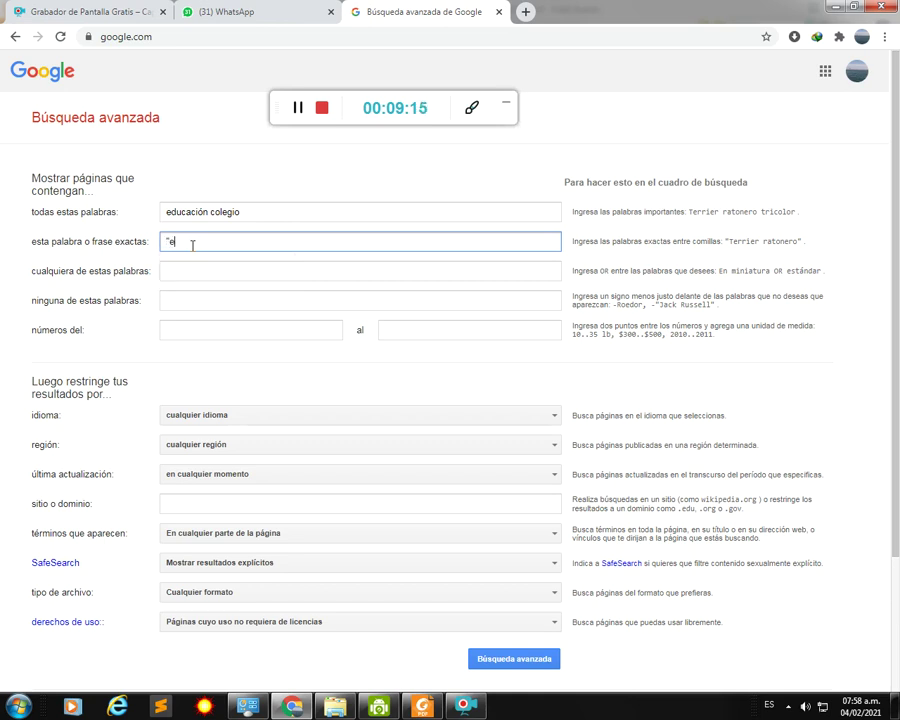
type("ducación o")
type("olegio\"")
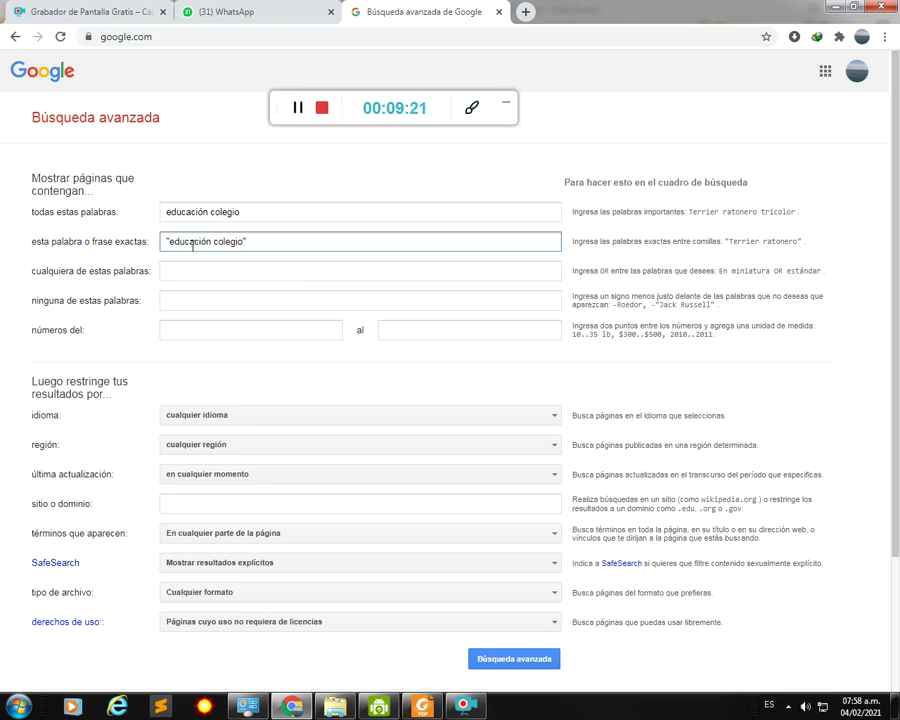
left_click(178, 274)
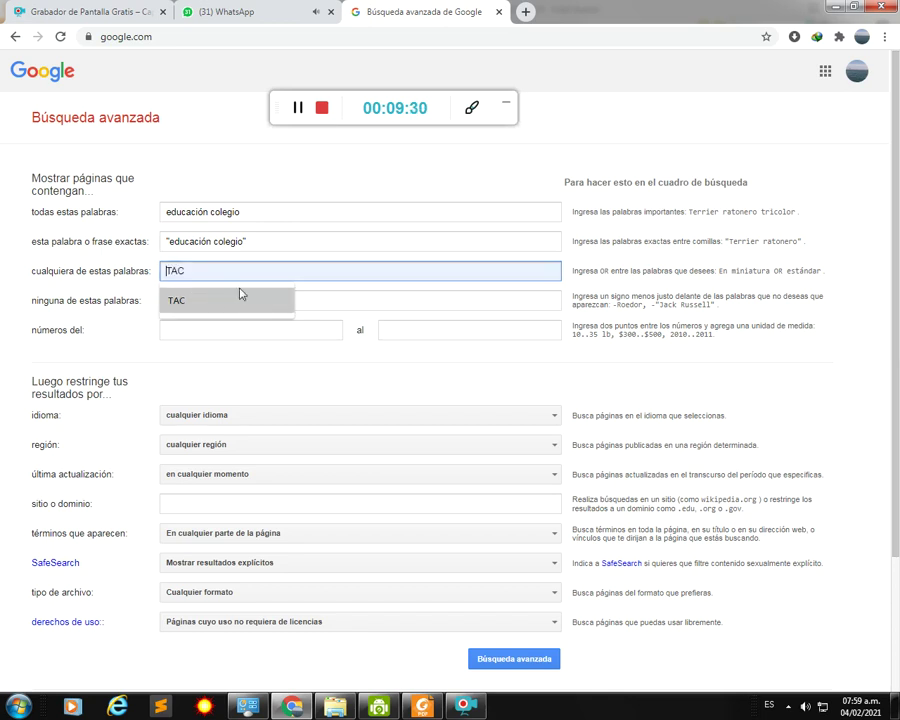
left_click(344, 190)
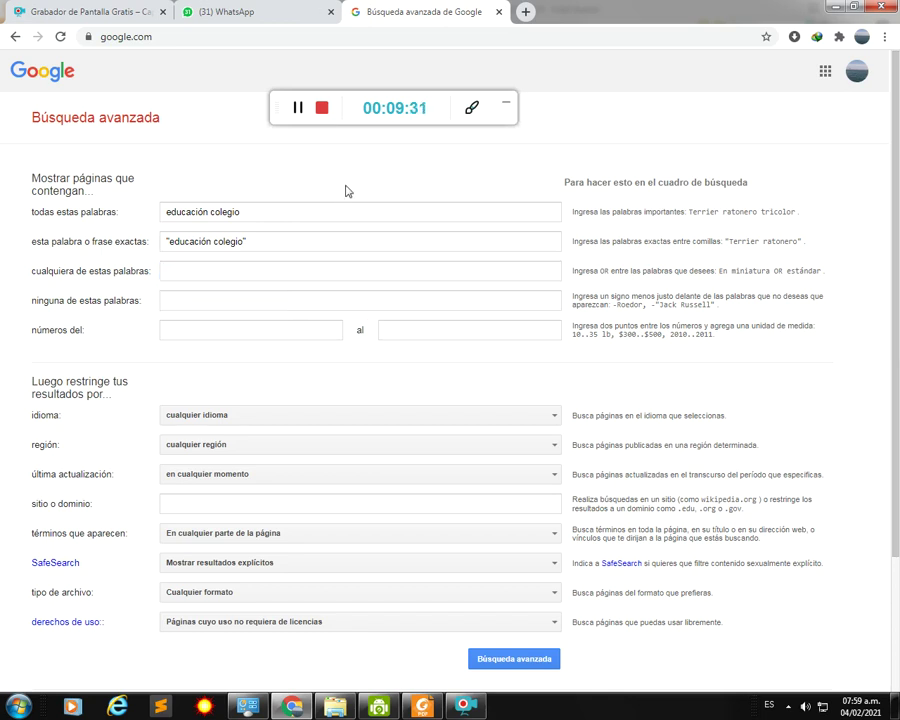
left_click(180, 303)
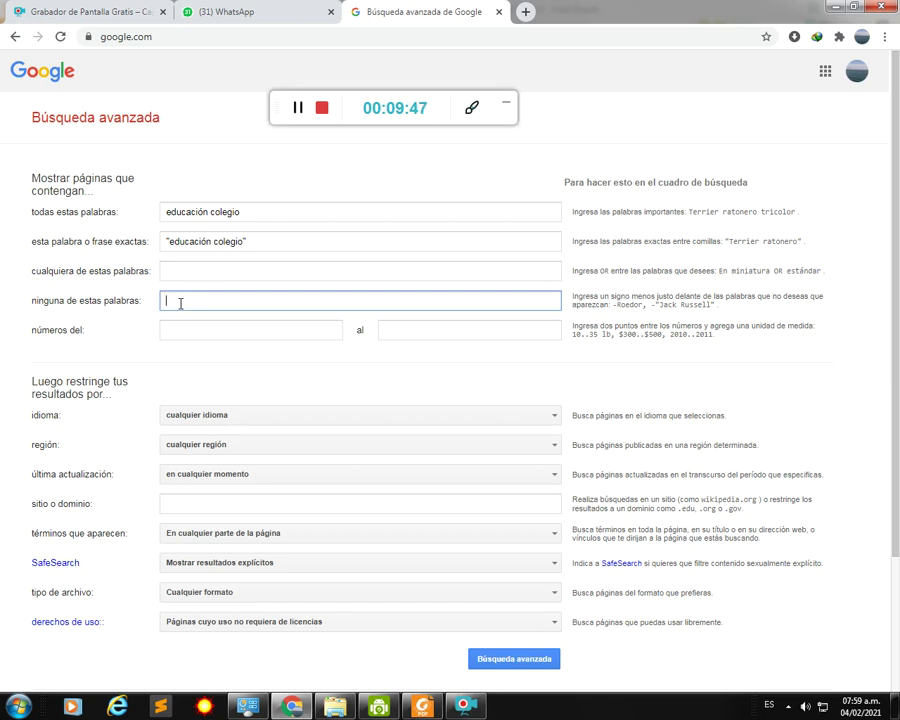
left_click(219, 330)
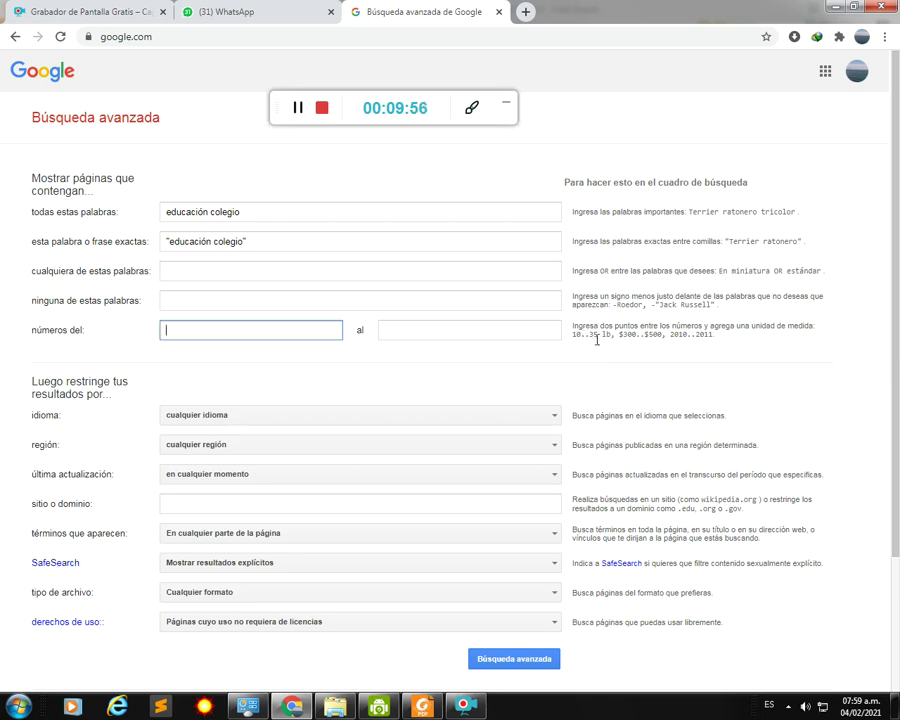
left_click(432, 326)
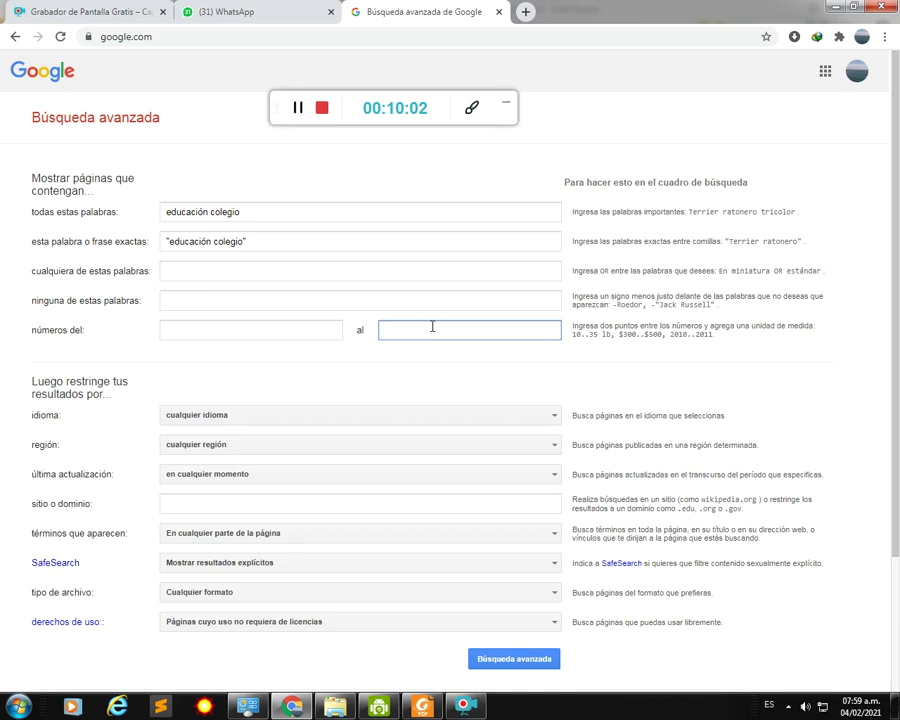
Step: Restrict the search results to pages in the language Español
scroll(388, 356, "down", 1)
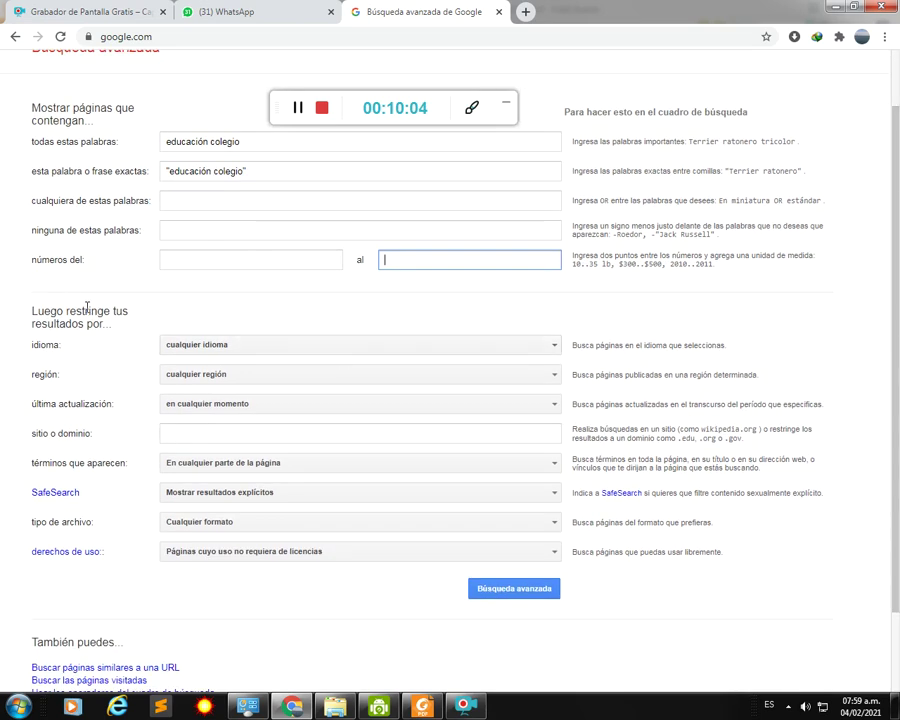
left_click(196, 347)
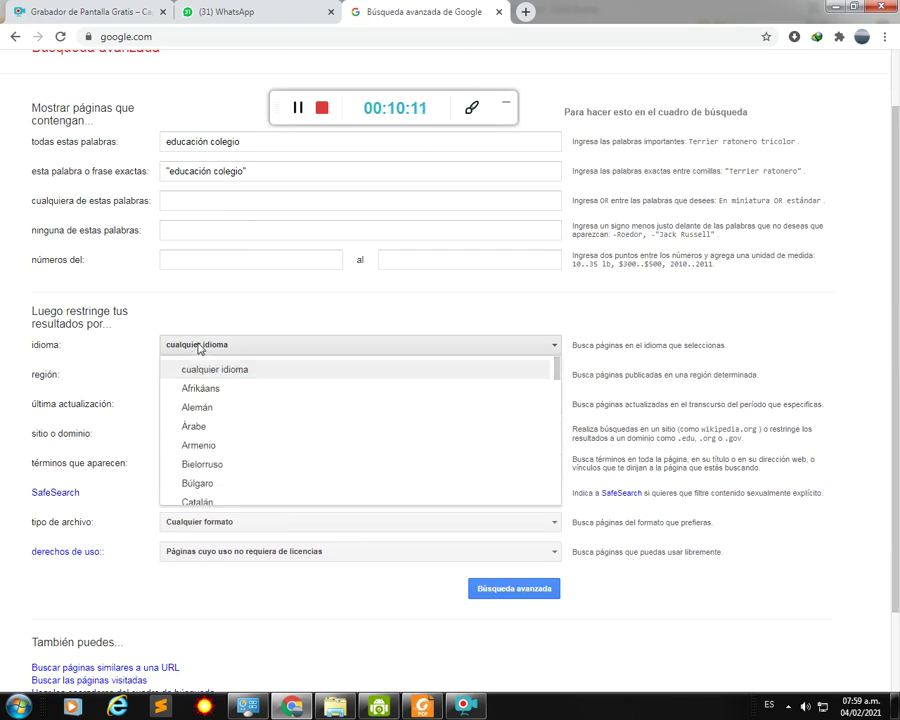
scroll(240, 415, "down", 5)
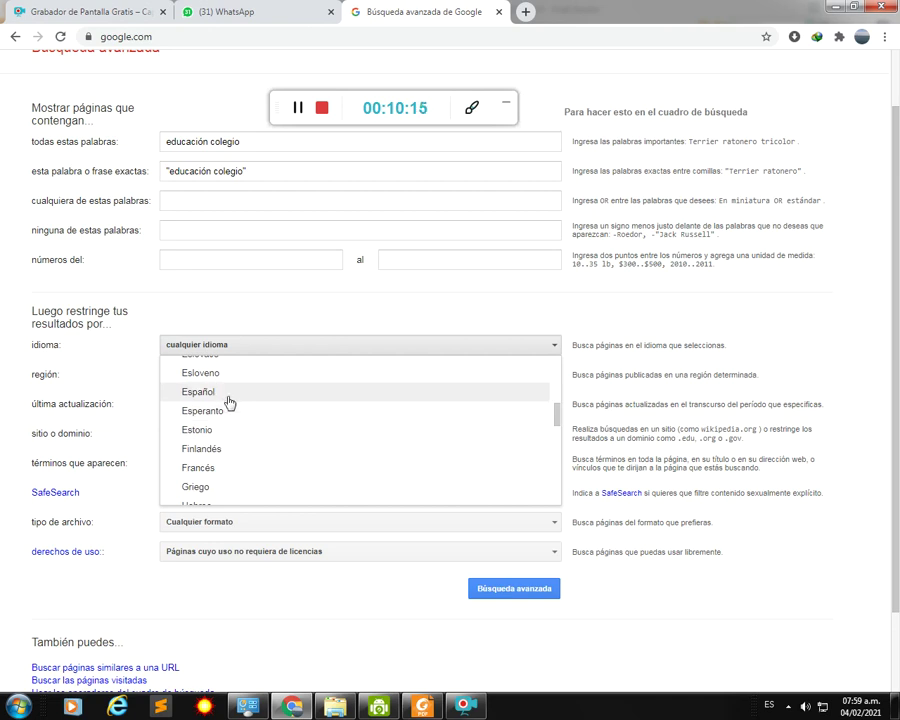
left_click(226, 395)
Step: Restrict the results to the region Guatemala and to pages updated in the last month (el último mes)
left_click(221, 374)
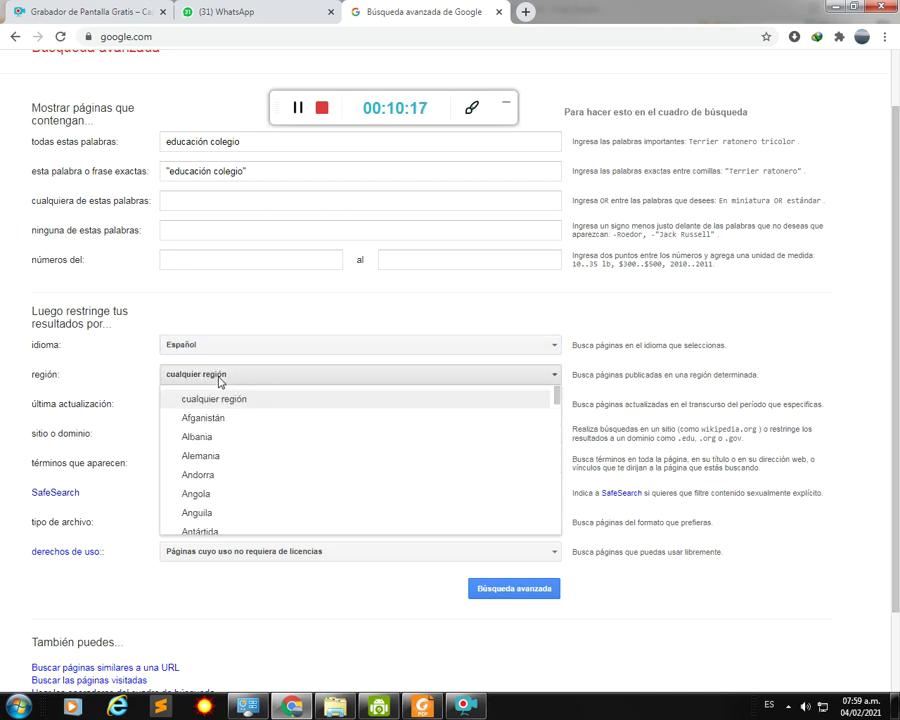
scroll(240, 440, "down", 3)
scroll(242, 457, "down", 10)
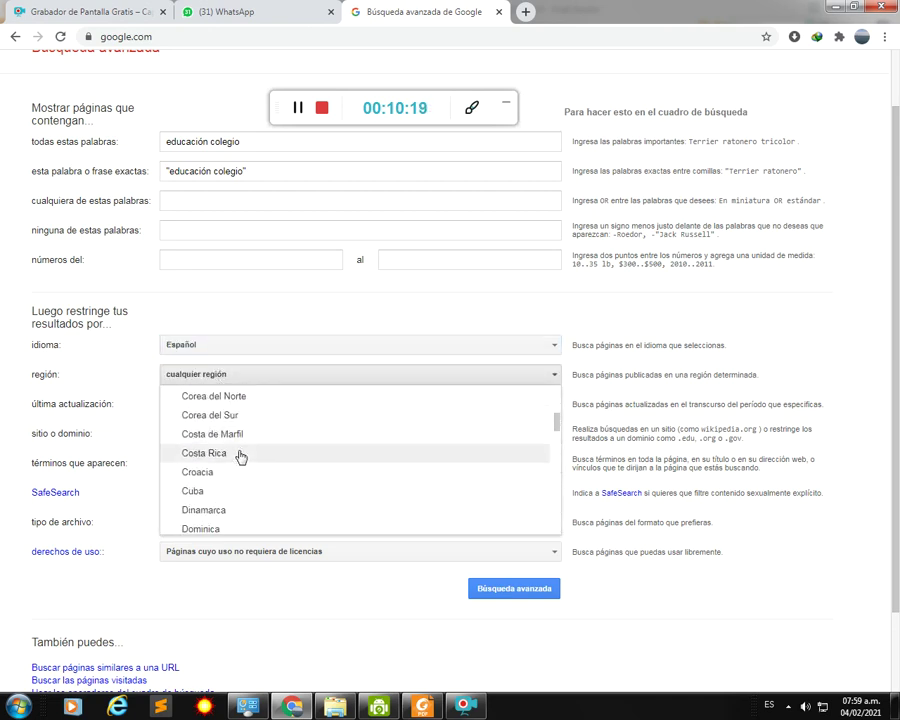
scroll(245, 455, "down", 2)
scroll(245, 455, "down", 6)
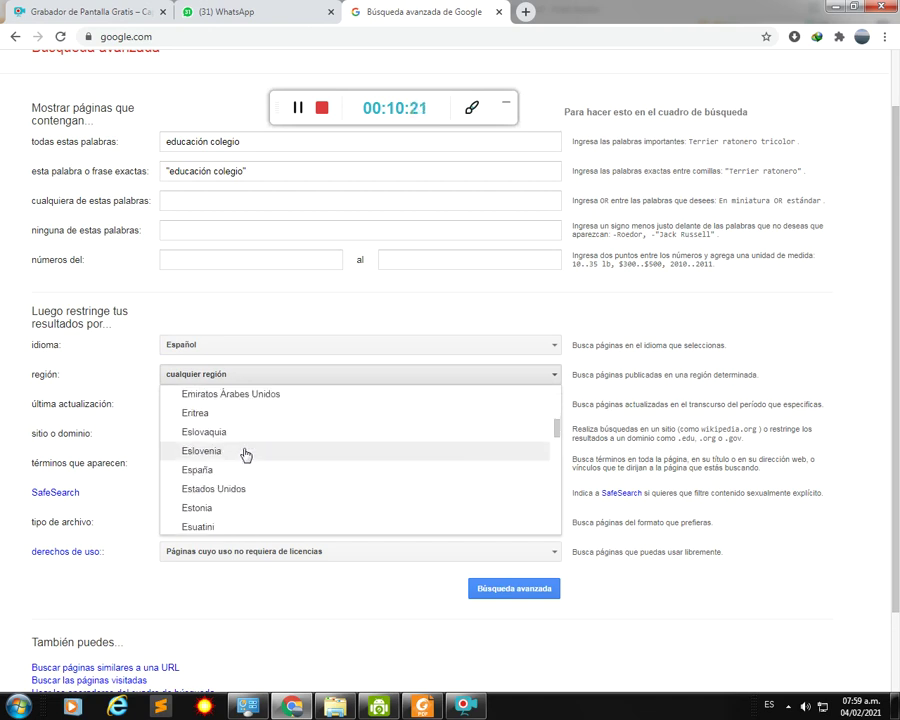
scroll(244, 455, "down", 3)
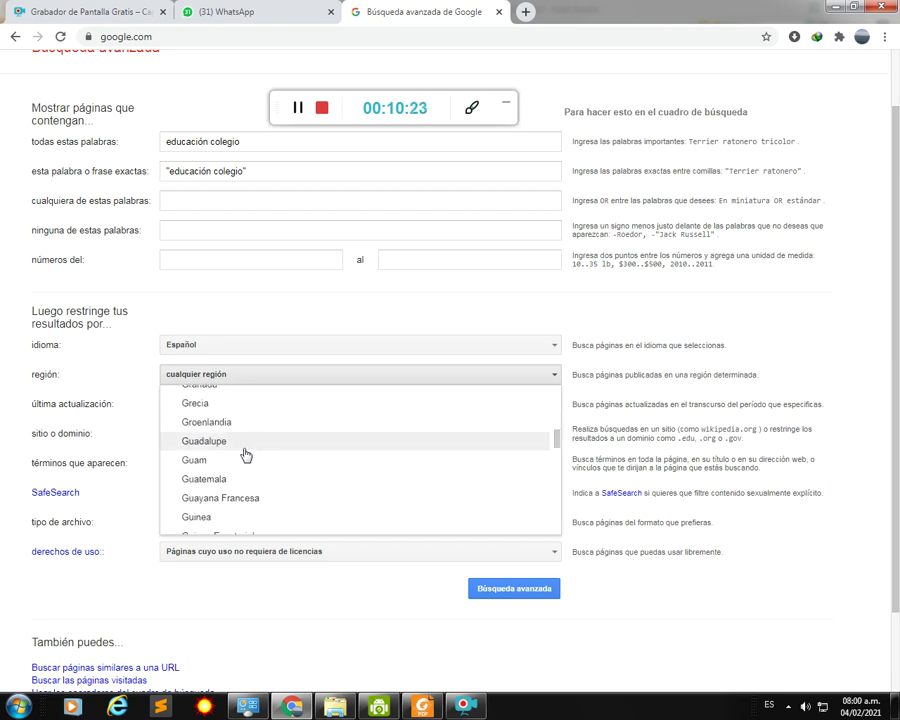
left_click(230, 484)
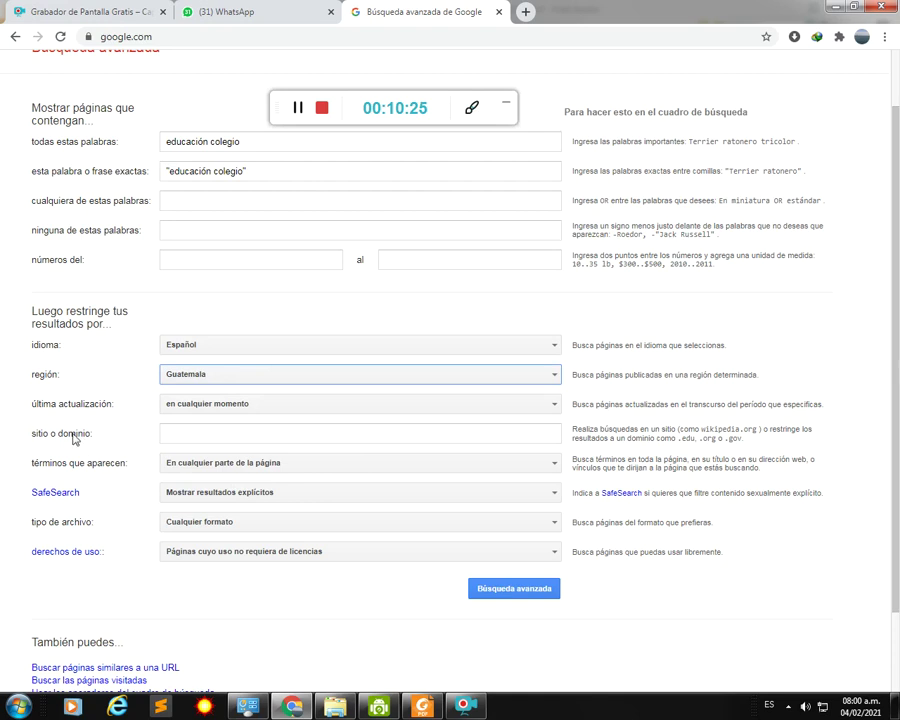
left_click(229, 407)
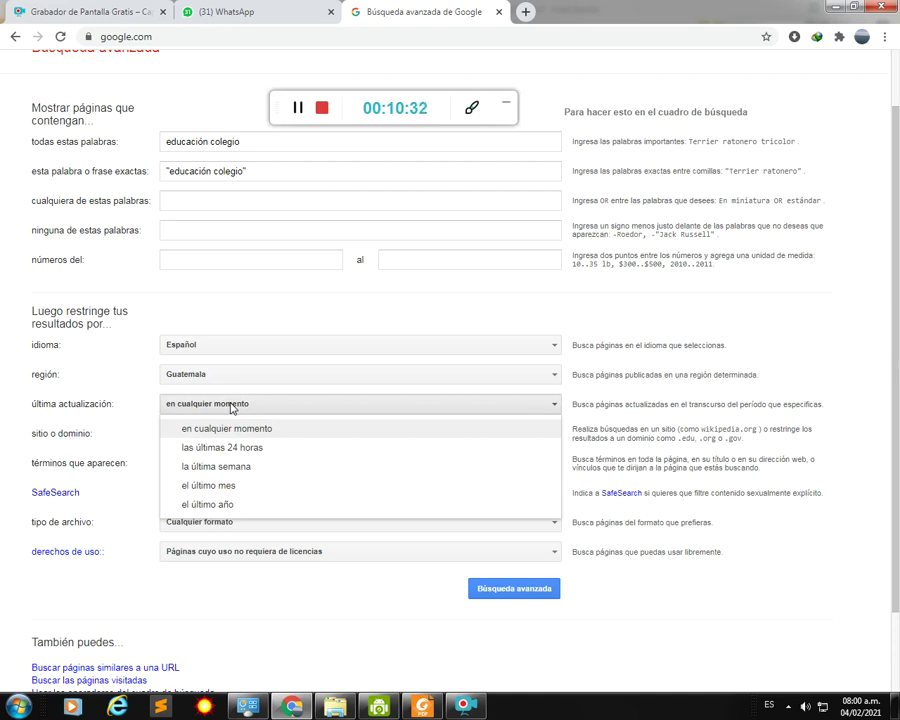
left_click(231, 494)
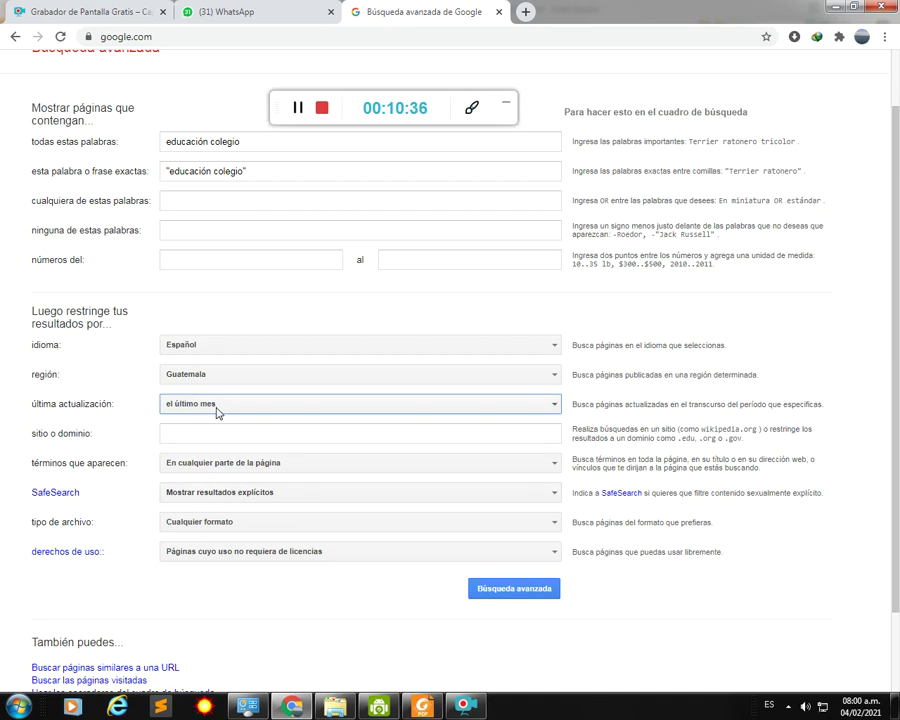
Step: Set the terms to appear anywhere on the page (En cualquier parte de la página) and SafeSearch to Ocultar resultados explícitos
left_click(225, 468)
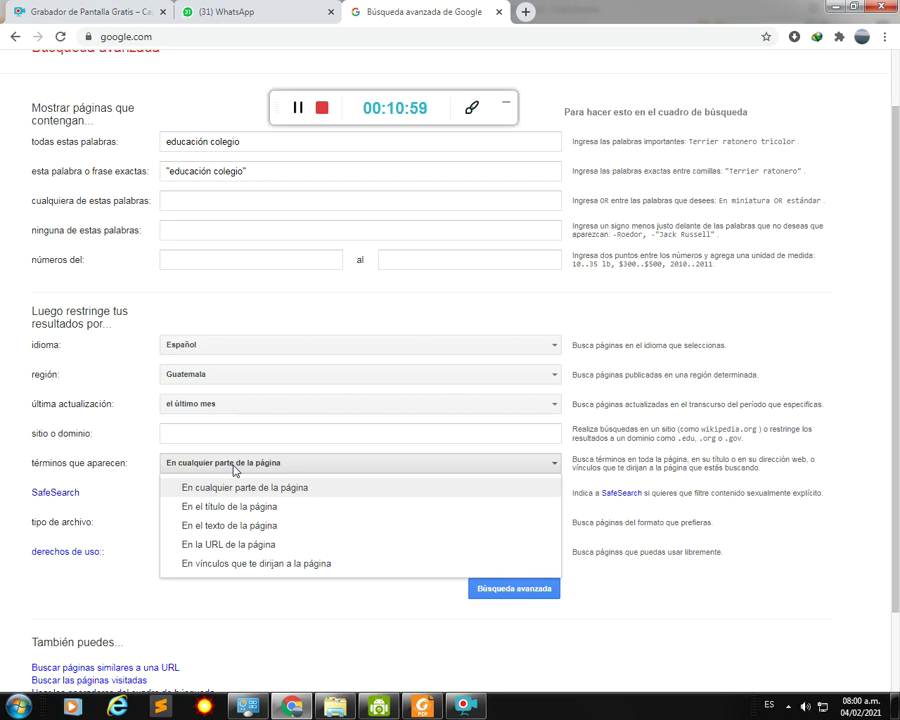
left_click(234, 466)
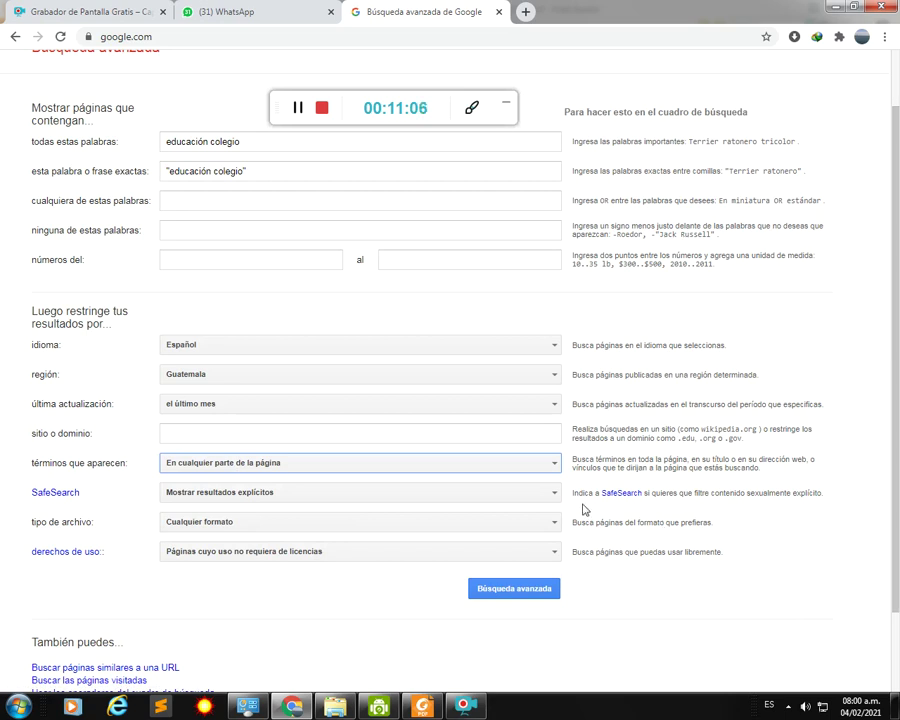
left_click(231, 493)
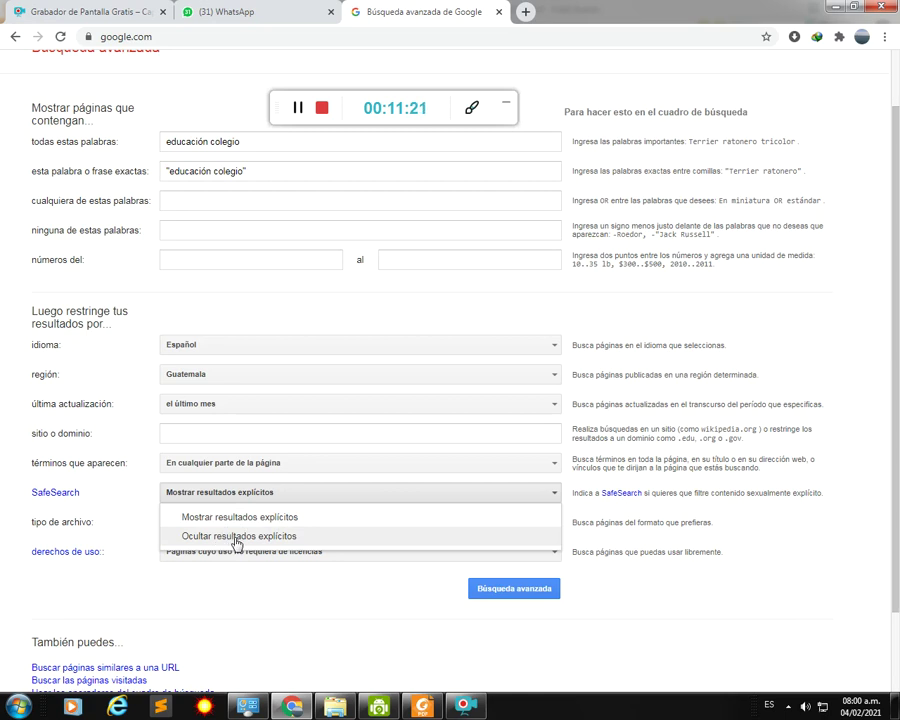
left_click(237, 540)
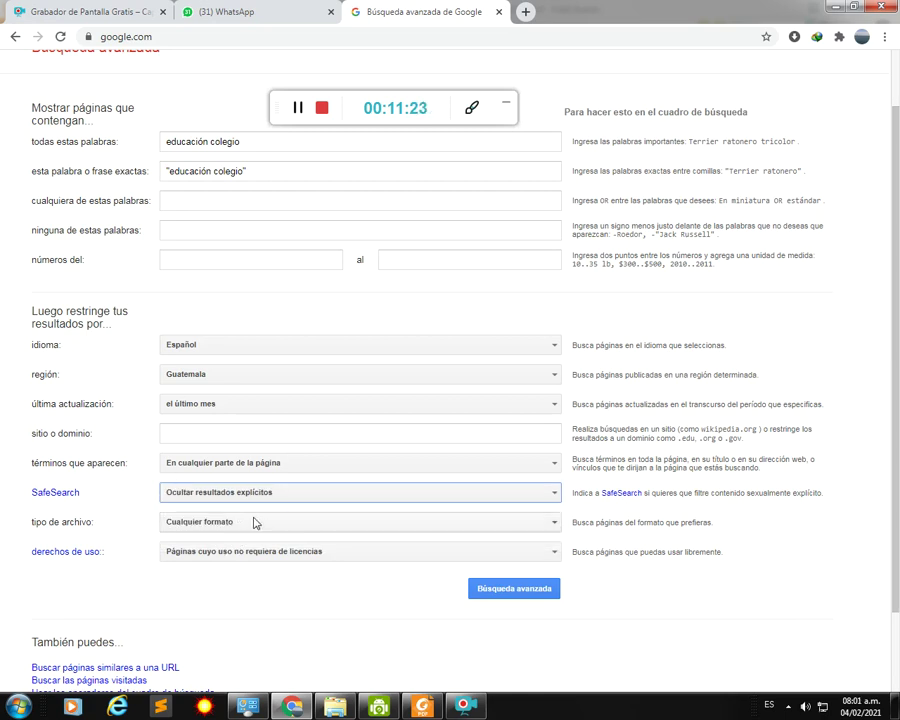
Step: Review the available file types and choose Cualquier formato for the results
left_click(206, 524)
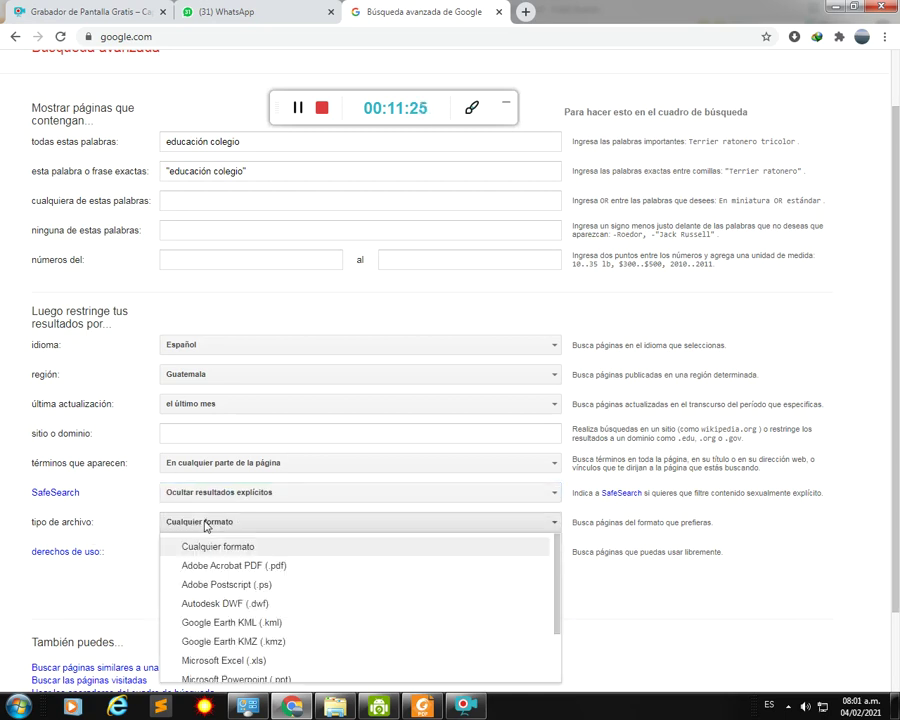
scroll(239, 621, "down", 2)
scroll(237, 621, "up", 2)
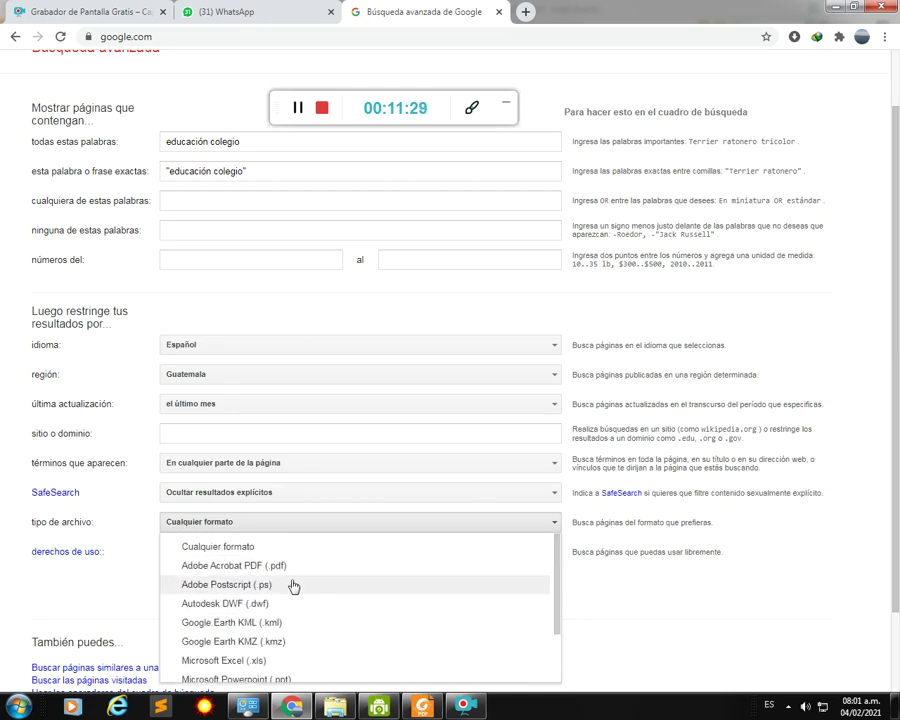
scroll(294, 586, "down", 3)
scroll(296, 597, "down", 1)
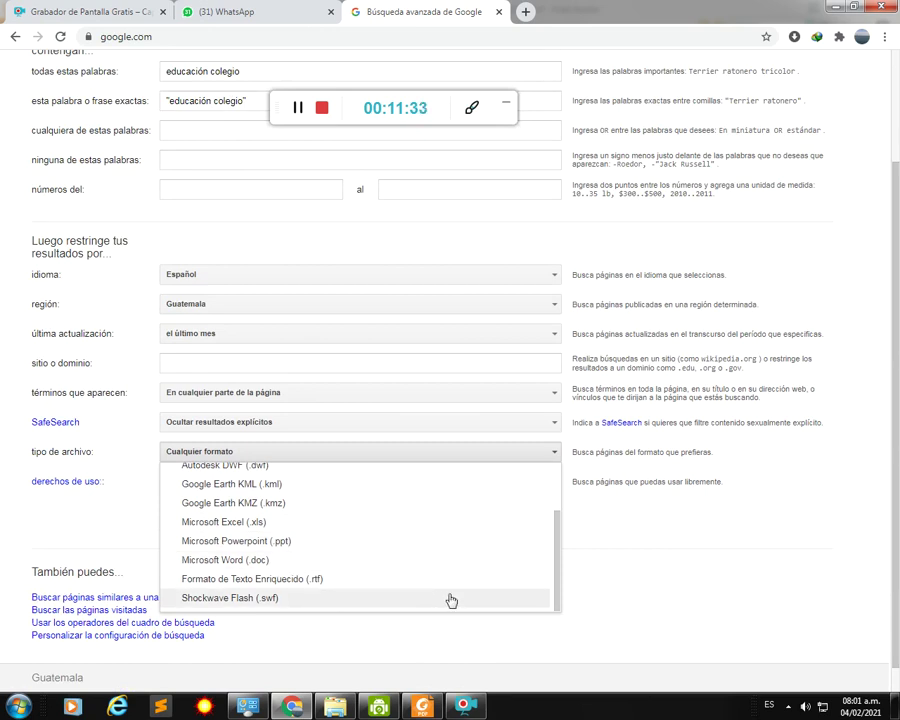
scroll(336, 588, "up", 3)
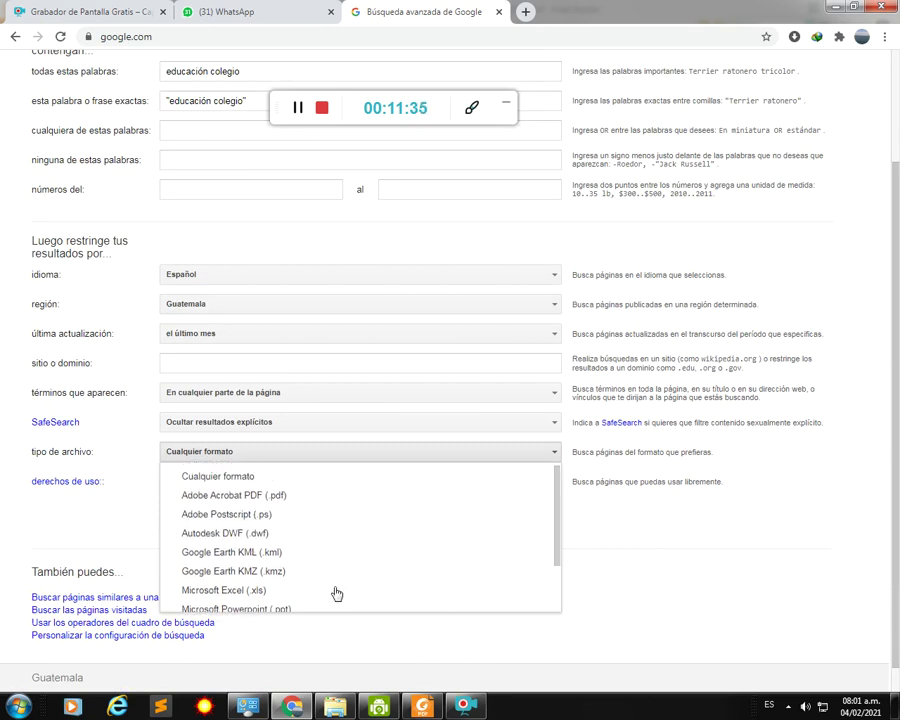
left_click(235, 479)
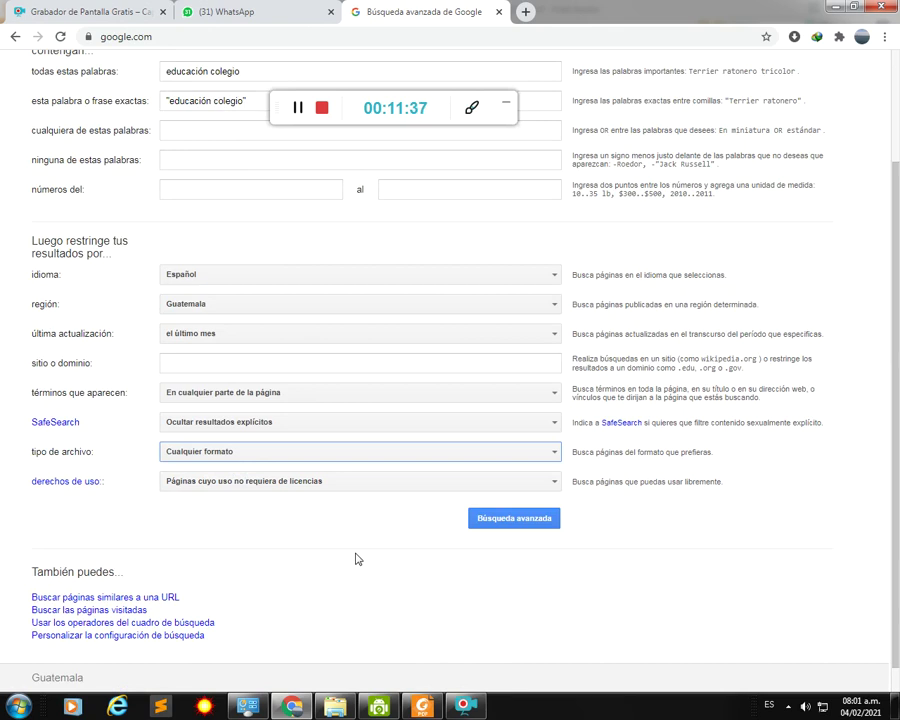
Step: Set the usage rights to "Páginas cuyo uso no requiera de licencias" and run the advanced search
left_click(252, 485)
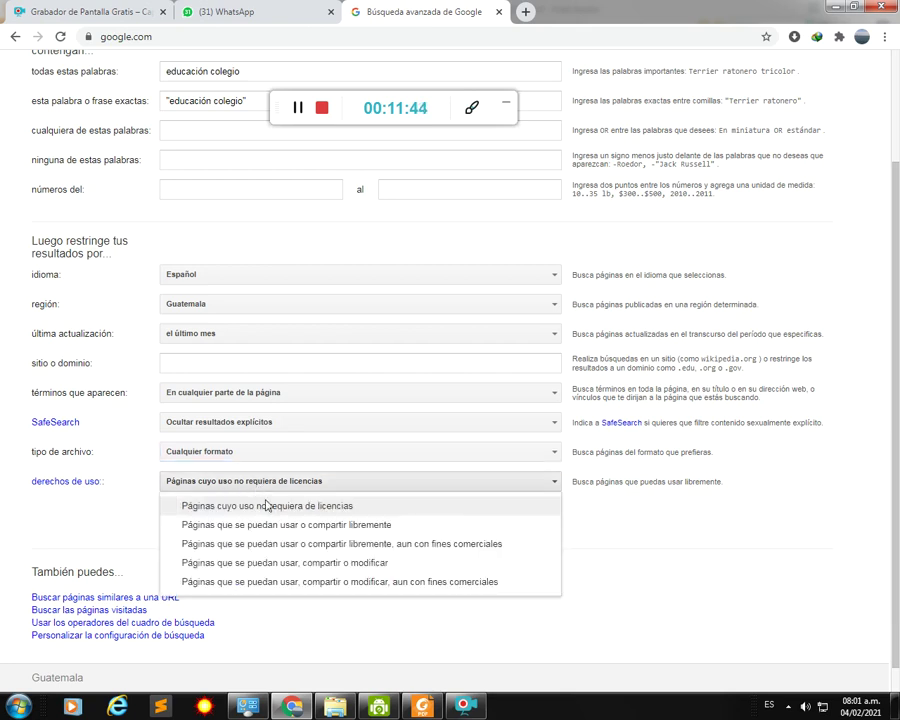
left_click(272, 510)
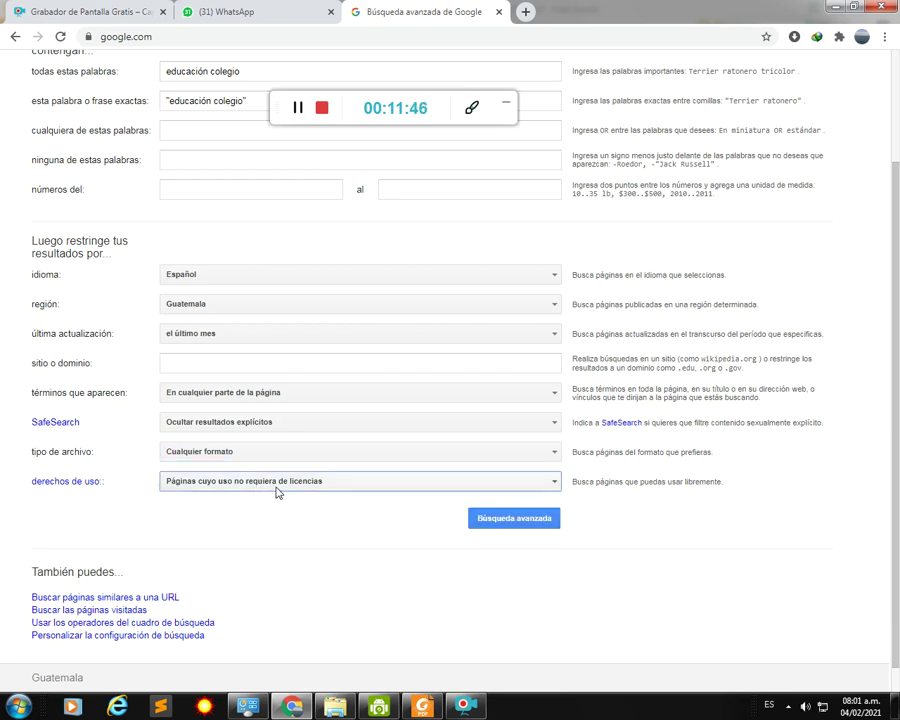
scroll(307, 542, "down", 1)
scroll(321, 536, "up", 2)
scroll(325, 533, "down", 2)
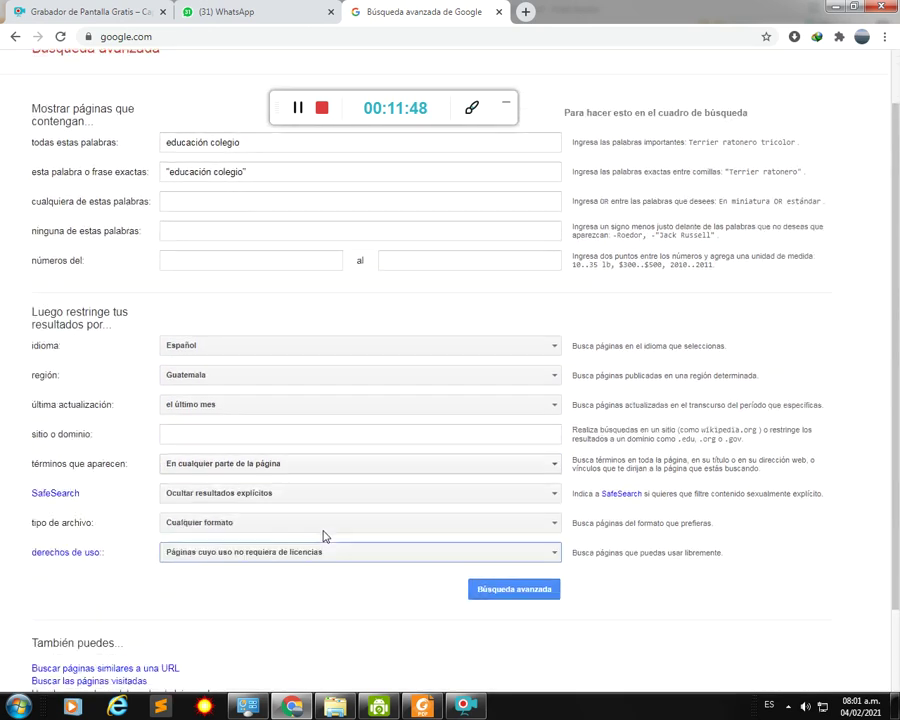
left_click(514, 518)
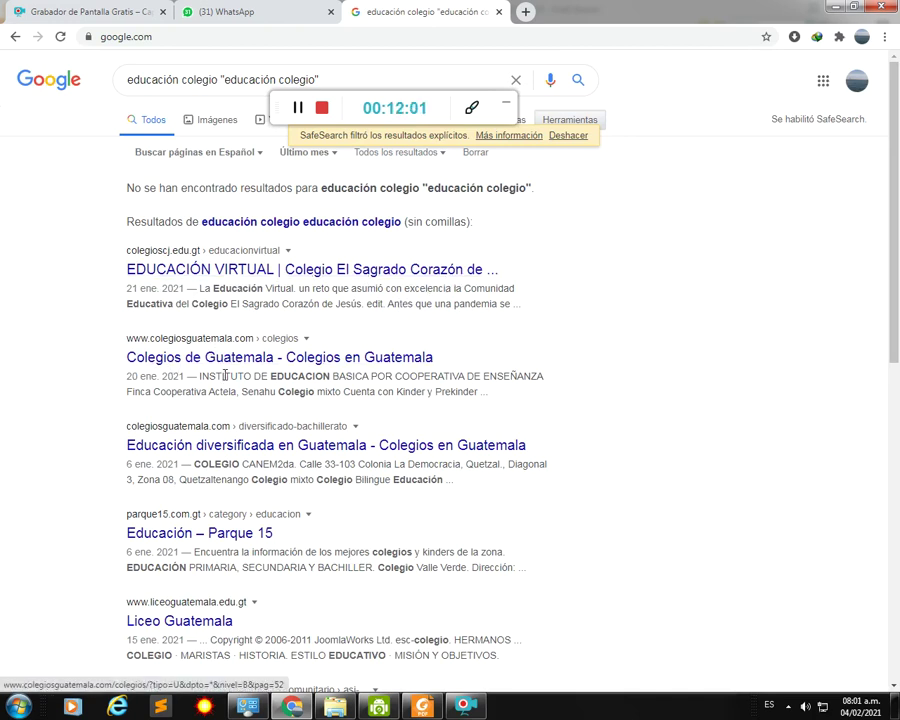
Step: Examine the advanced search results, highlighting their publication dates one by one, and return to the start of the results page
scroll(243, 440, "down", 1)
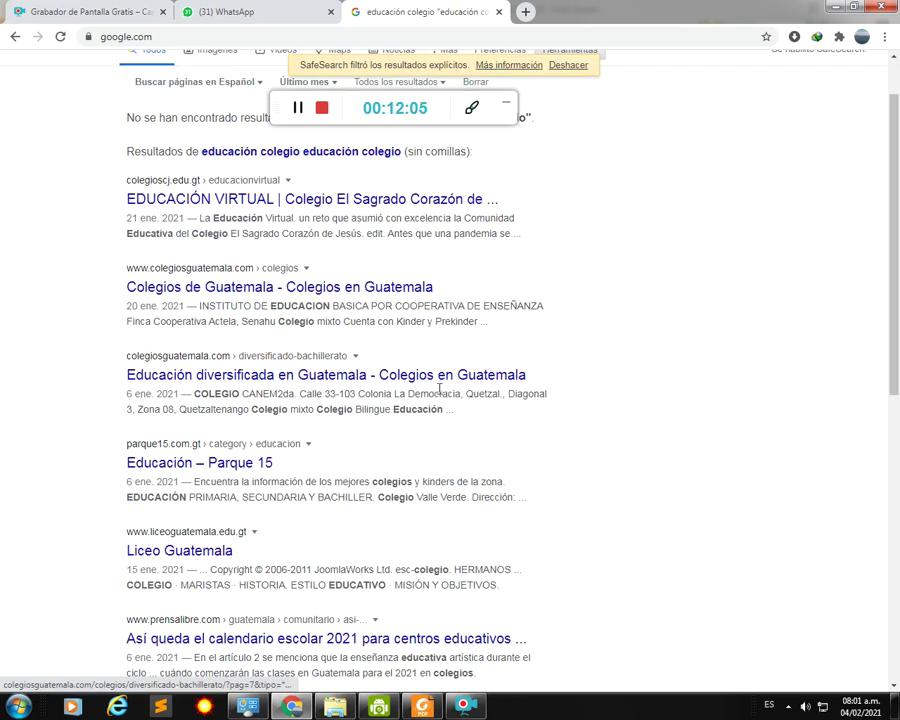
scroll(243, 485, "down", 1)
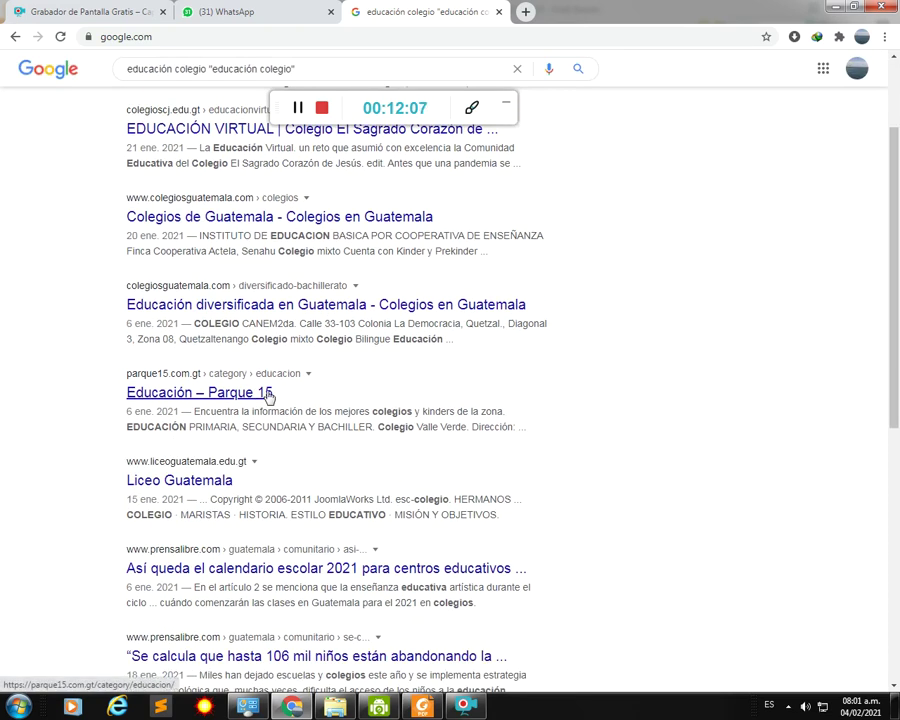
scroll(264, 420, "down", 1)
scroll(262, 427, "down", 2)
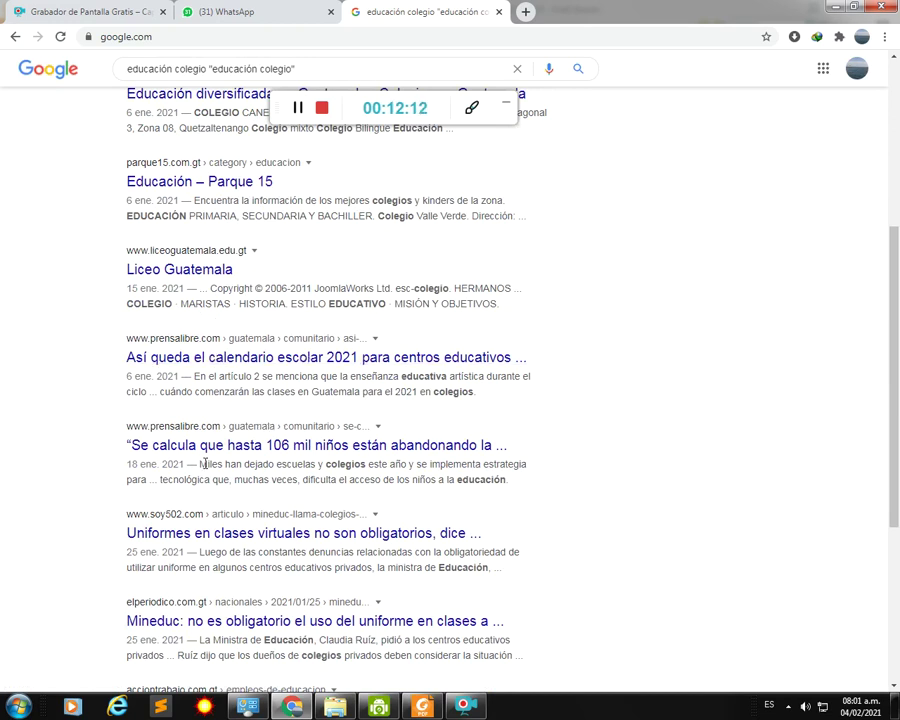
scroll(128, 468, "up", 4)
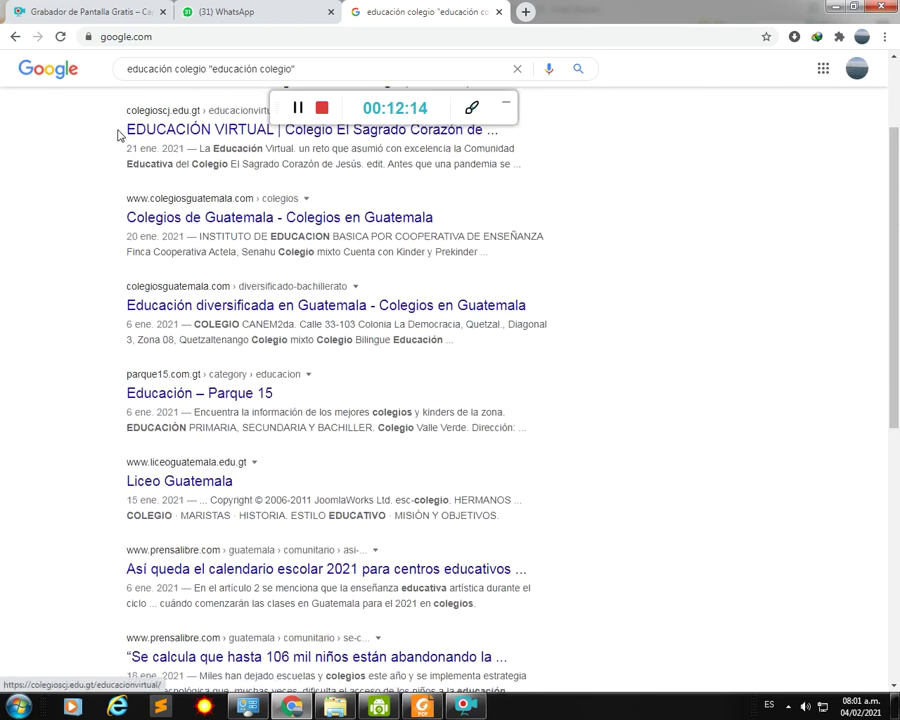
scroll(150, 220, "down", 1)
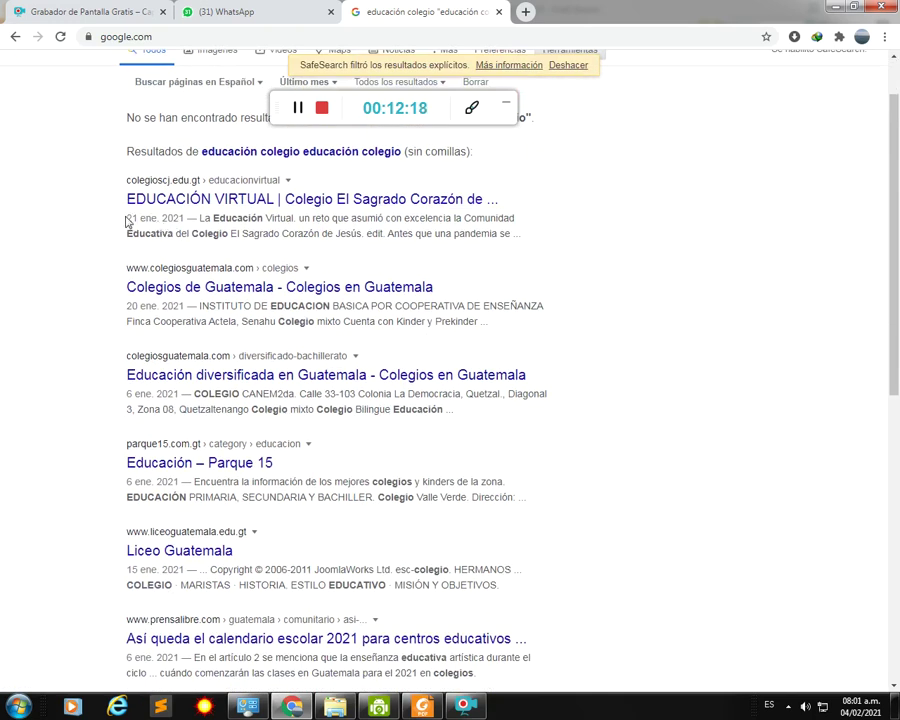
left_click_drag(128, 217, 197, 218)
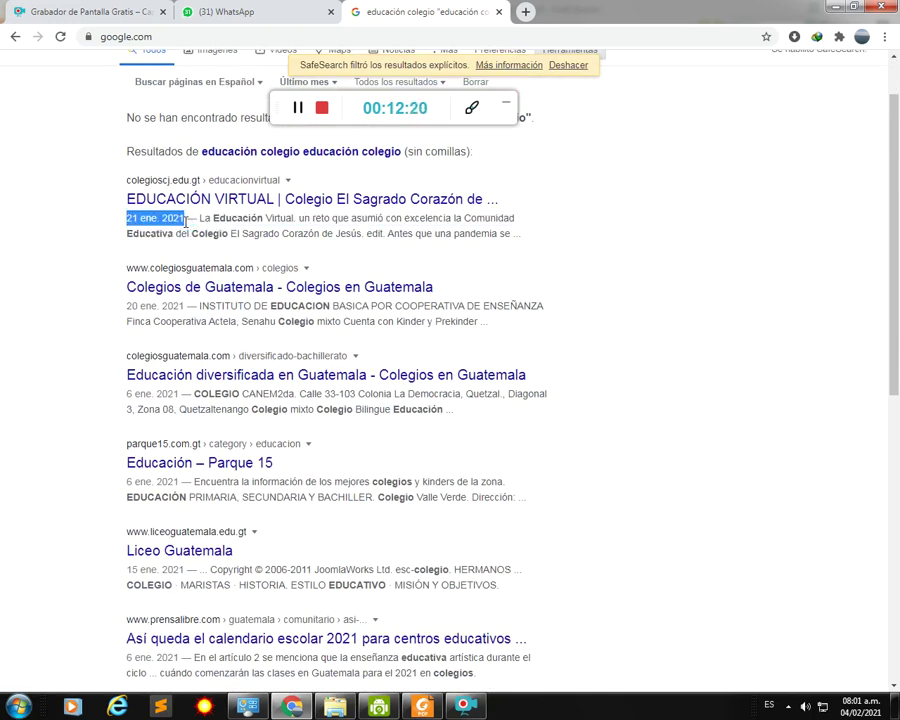
left_click_drag(126, 306, 185, 310)
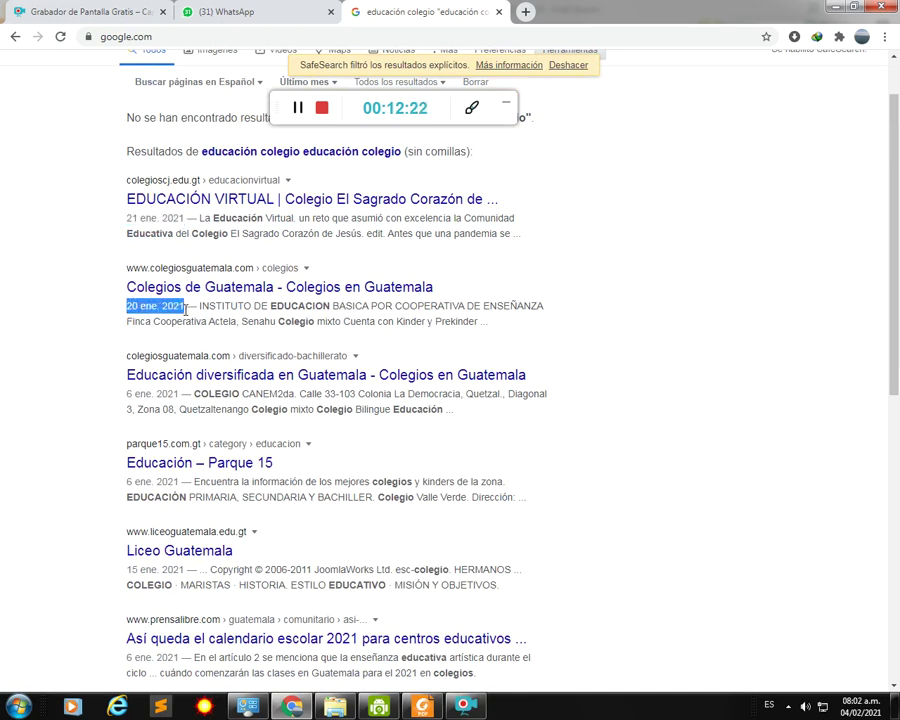
left_click_drag(126, 396, 176, 396)
left_click_drag(127, 481, 182, 487)
scroll(182, 487, "down", 1)
scroll(170, 490, "down", 1)
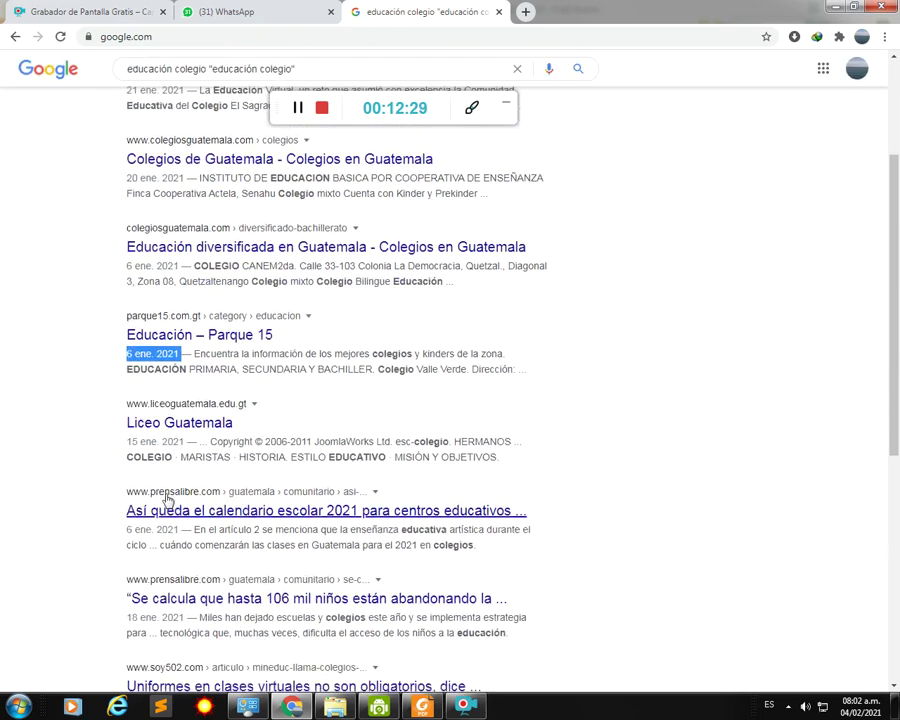
left_click_drag(127, 430, 185, 429)
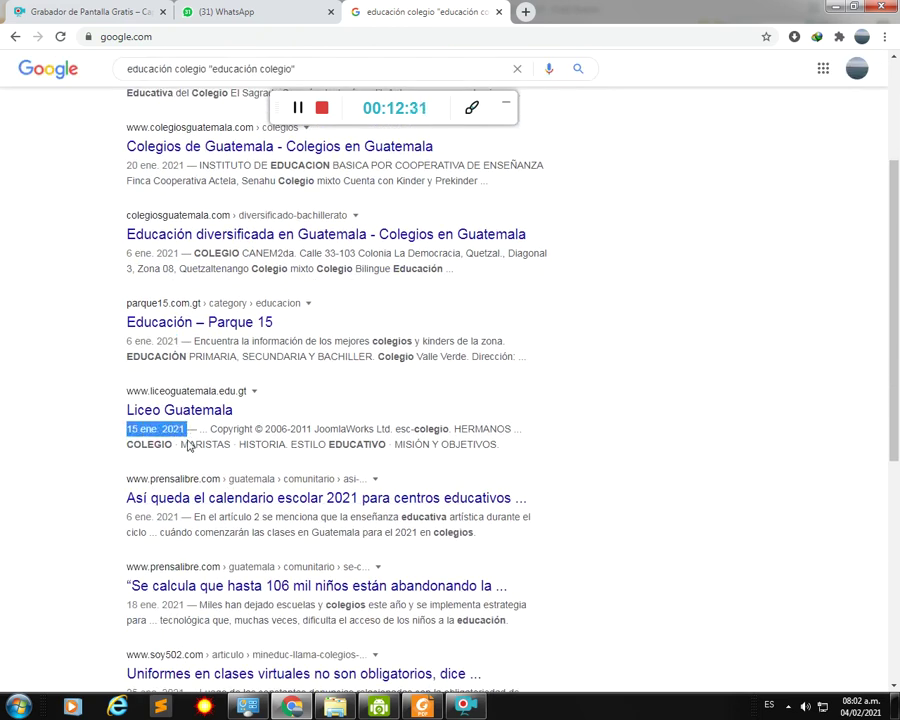
scroll(145, 413, "down", 1)
left_click_drag(127, 381, 182, 381)
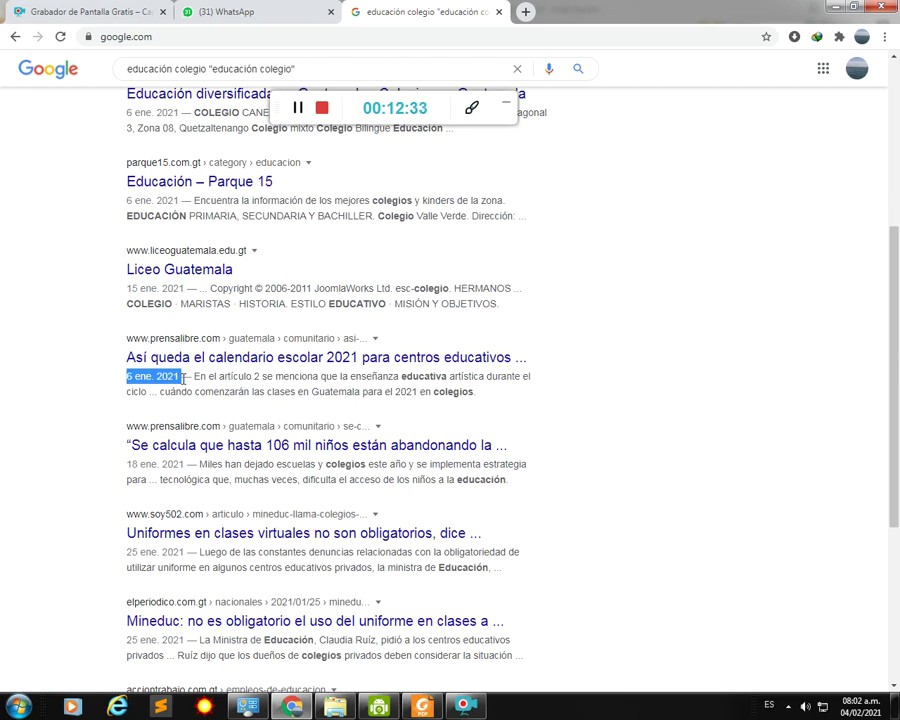
scroll(178, 416, "down", 1)
left_click_drag(125, 322, 174, 326)
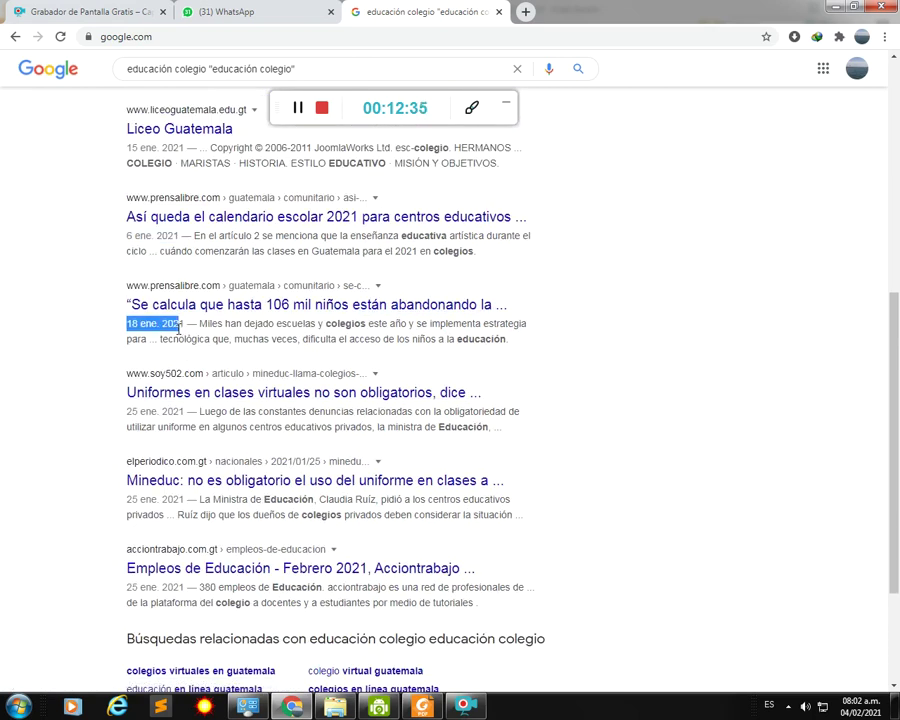
scroll(193, 358, "down", 1)
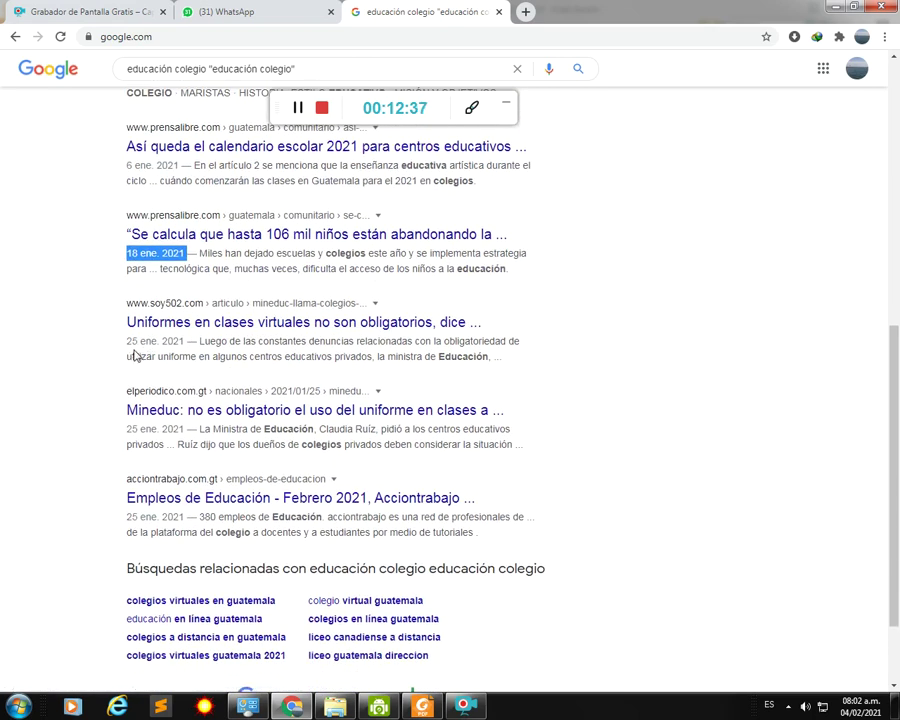
left_click_drag(128, 341, 181, 341)
scroll(194, 390, "down", 2)
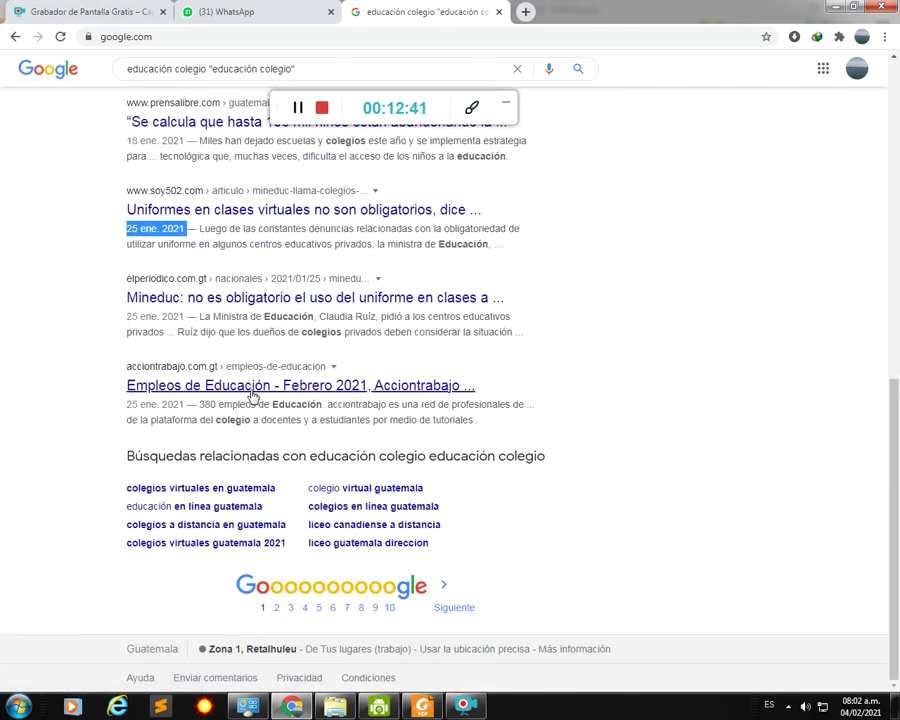
key("alt+Left")
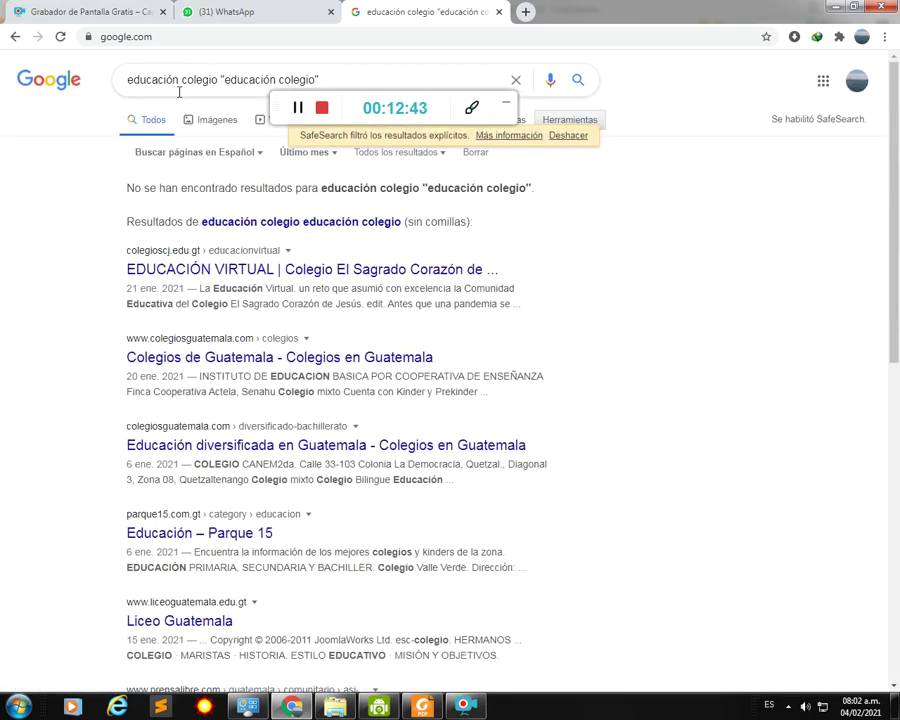
left_click(525, 11)
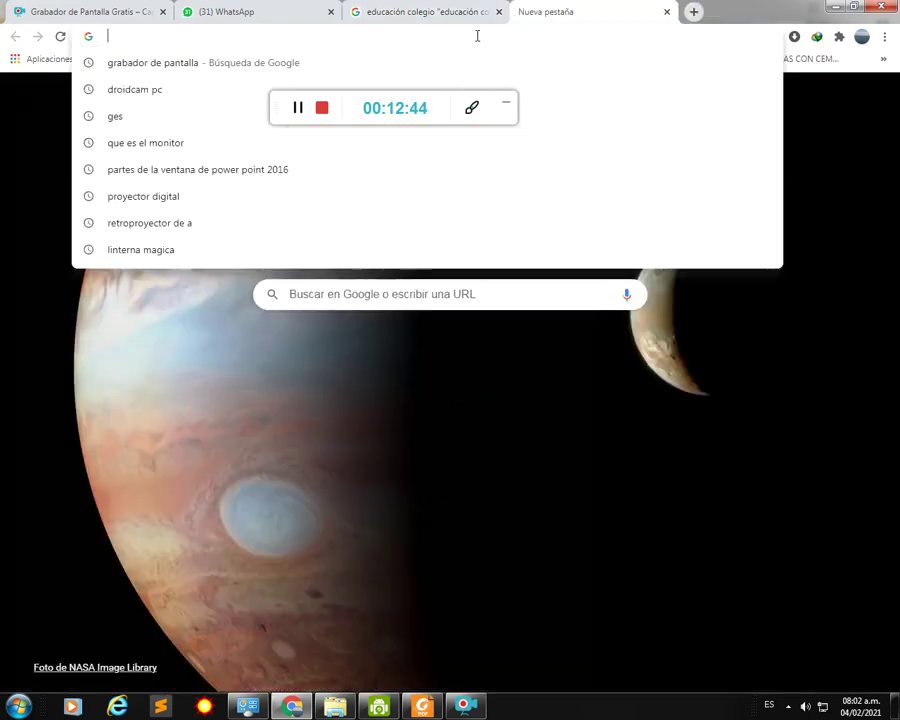
type("www.")
type("google.co")
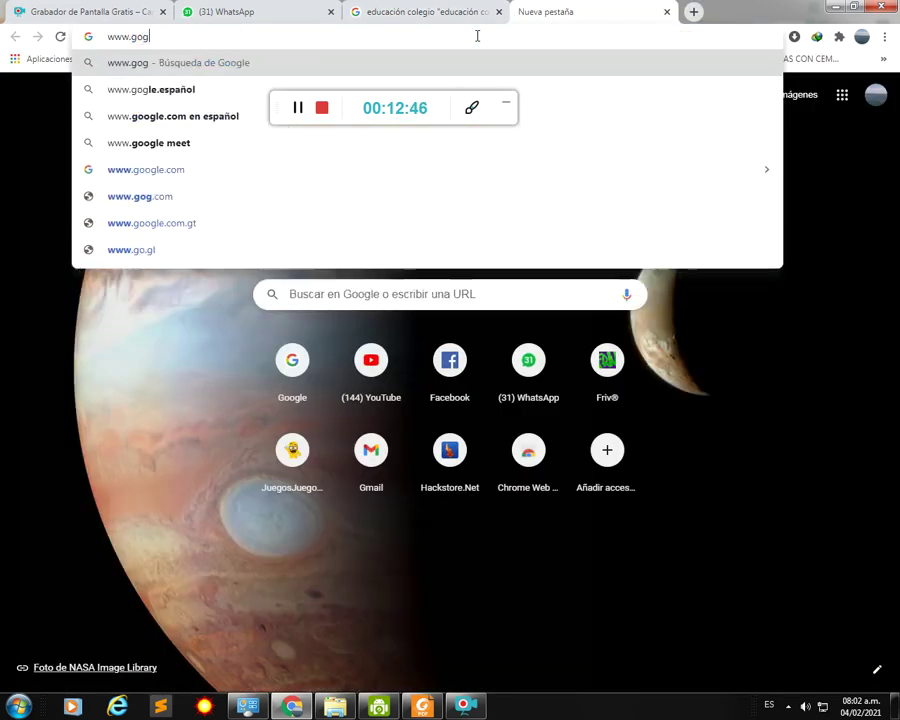
key("BackSpace")
key("BackSpace")
key("BackSpace")
type("ogle.com")
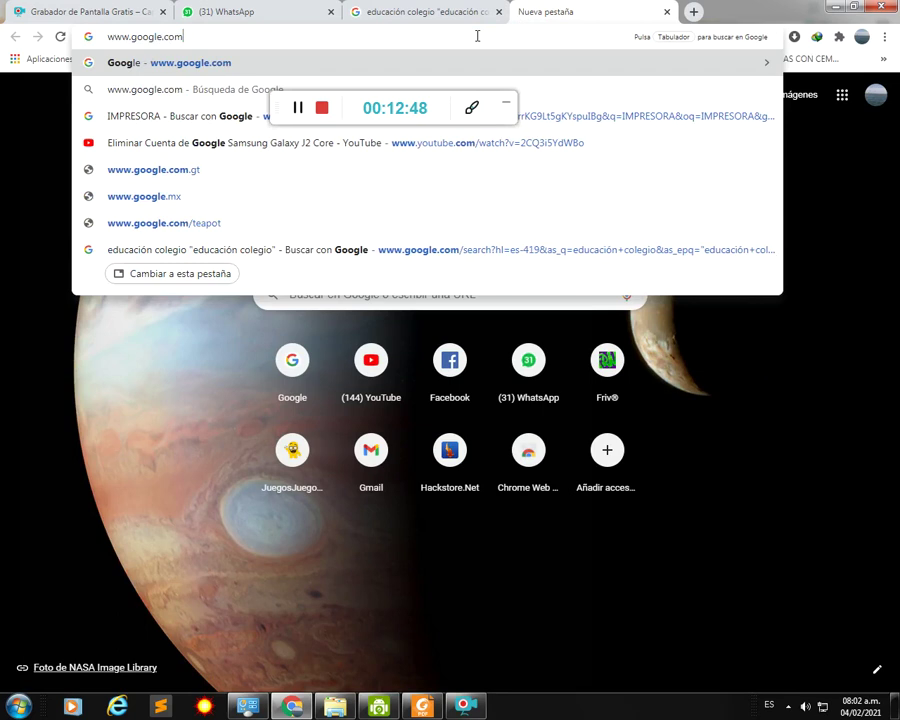
key("Return")
Step: Run an ordinary Google search for "educacion colegio"
left_click(452, 291)
type("educacion colegio")
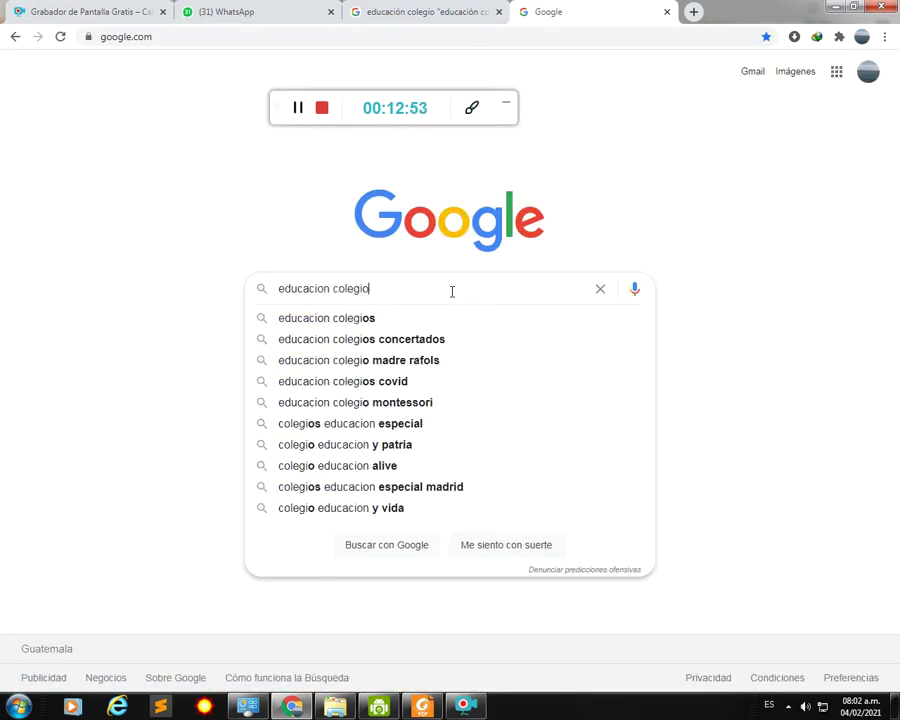
key("Return")
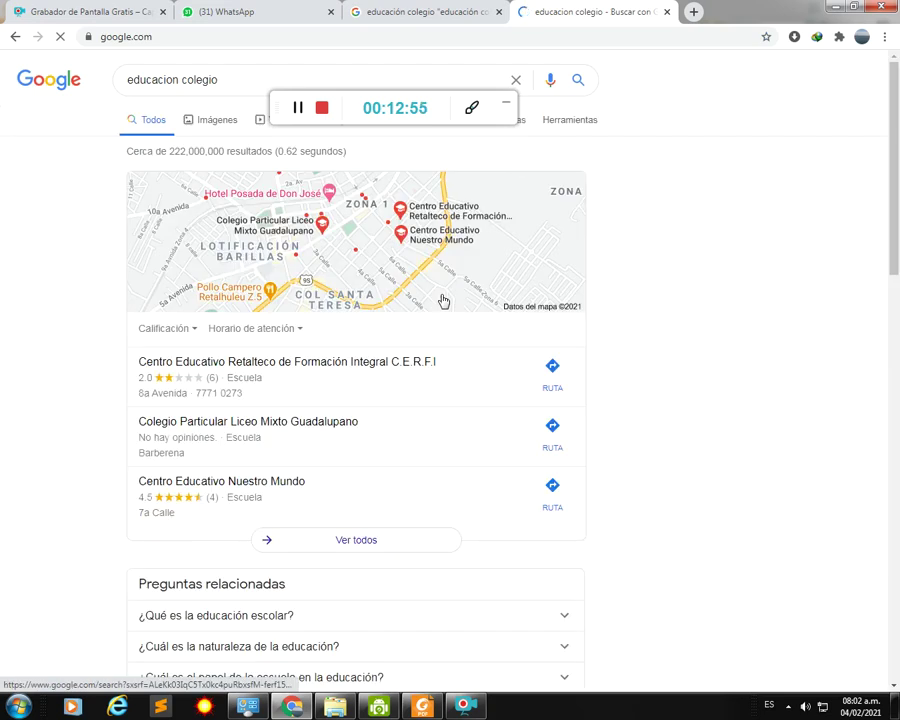
Step: Look through the ordinary search results for their sources and publication dates to compare them with the advanced search
scroll(415, 318, "down", 3)
scroll(414, 316, "down", 3)
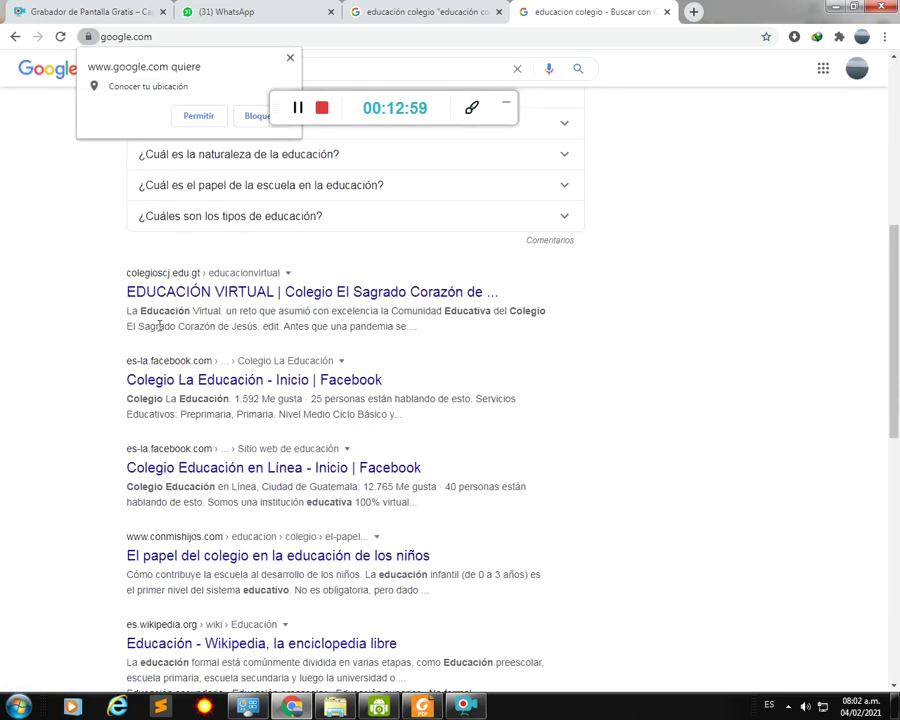
scroll(120, 298, "down", 2)
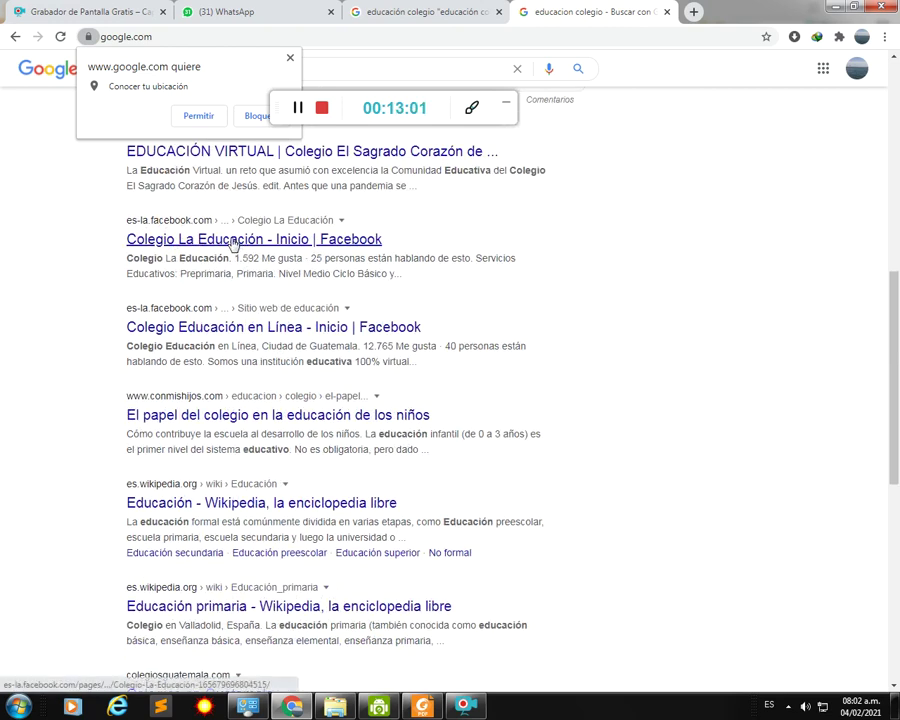
scroll(264, 320, "down", 1)
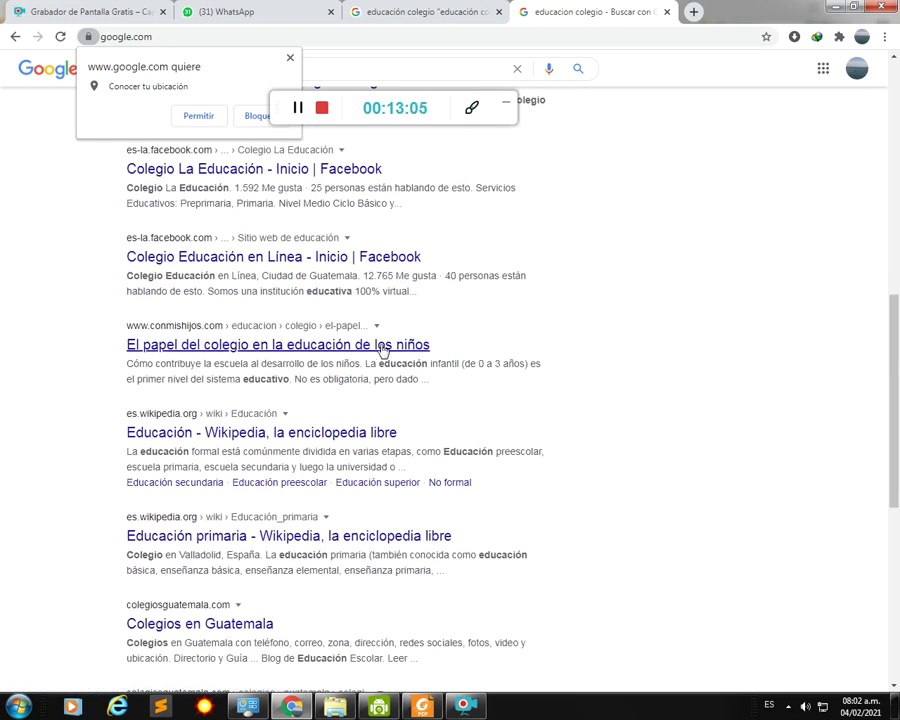
scroll(420, 362, "down", 4)
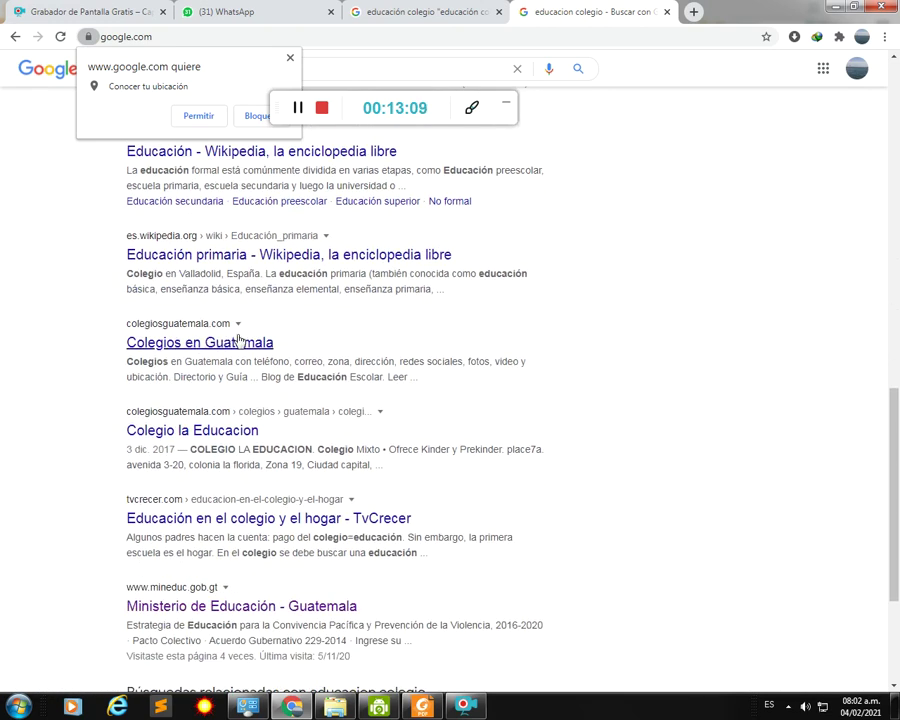
scroll(210, 380, "down", 1)
scroll(252, 400, "down", 1)
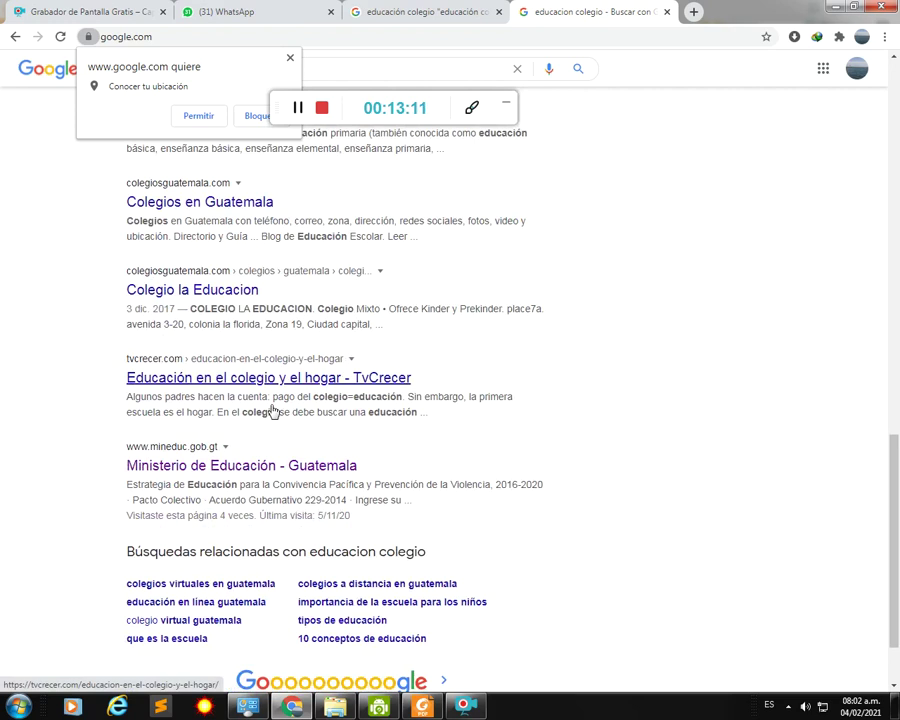